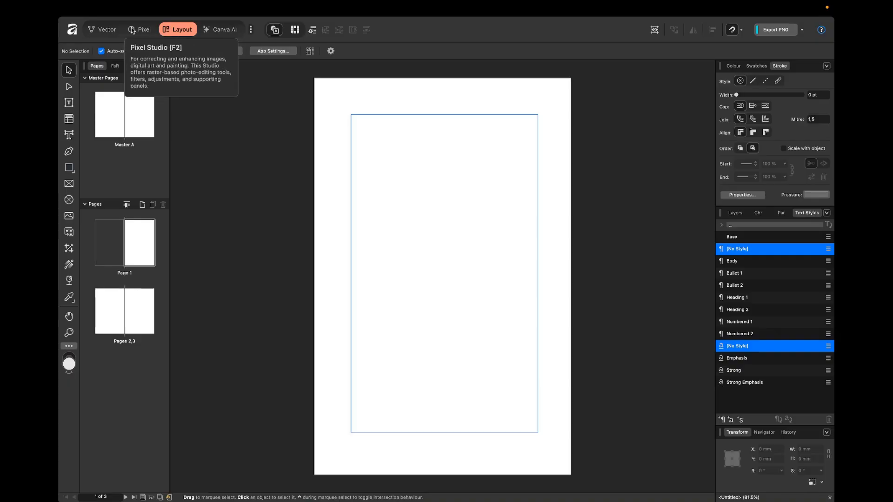
# Look through the Pixel, Vector, Layout and Canva AI studios and the studio manager's list, and return to the Layout studio.
pyautogui.click(132, 30)
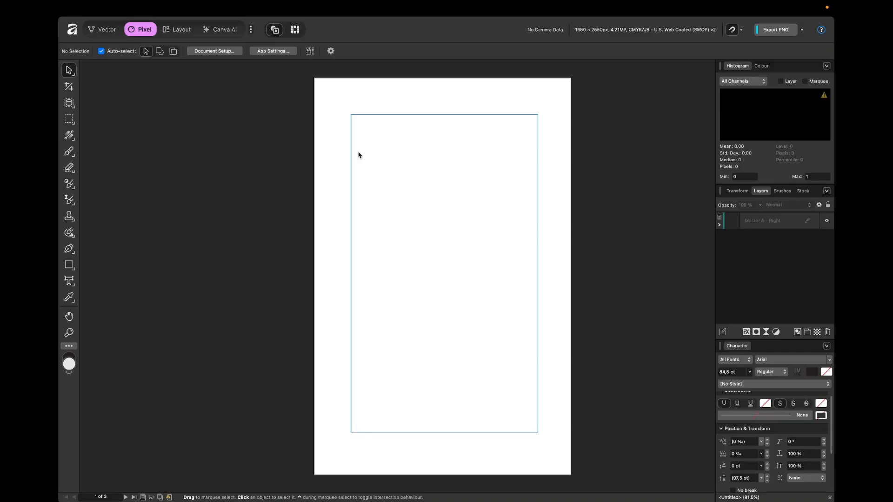
pyautogui.click(100, 30)
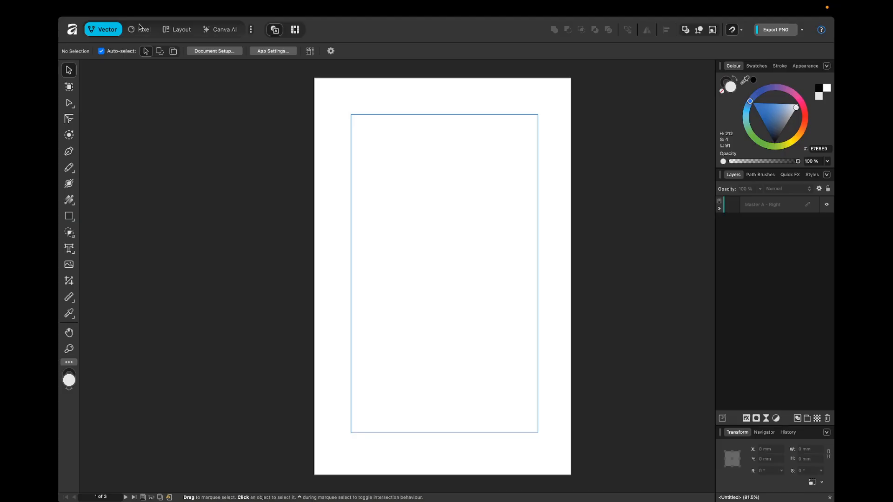
pyautogui.click(166, 30)
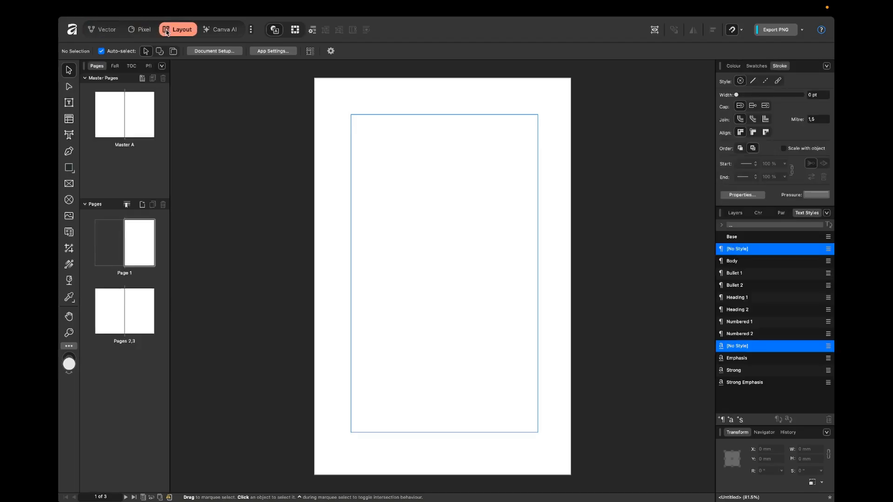
pyautogui.click(220, 31)
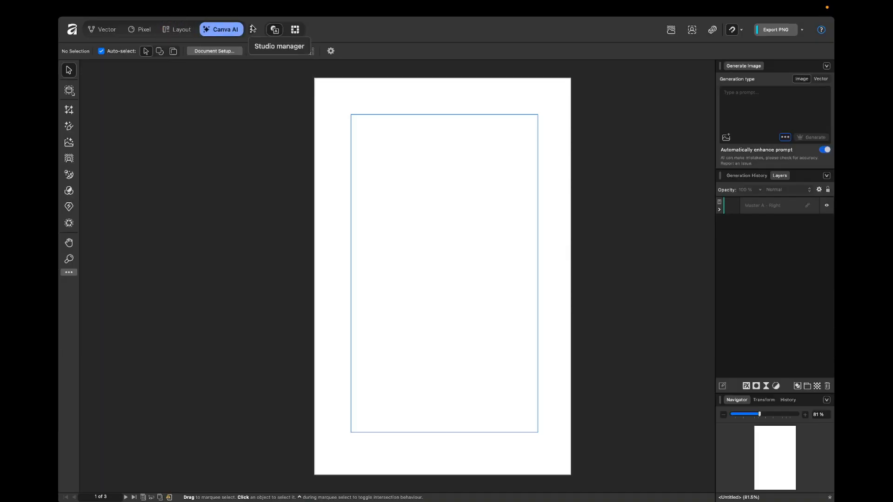
pyautogui.click(253, 29)
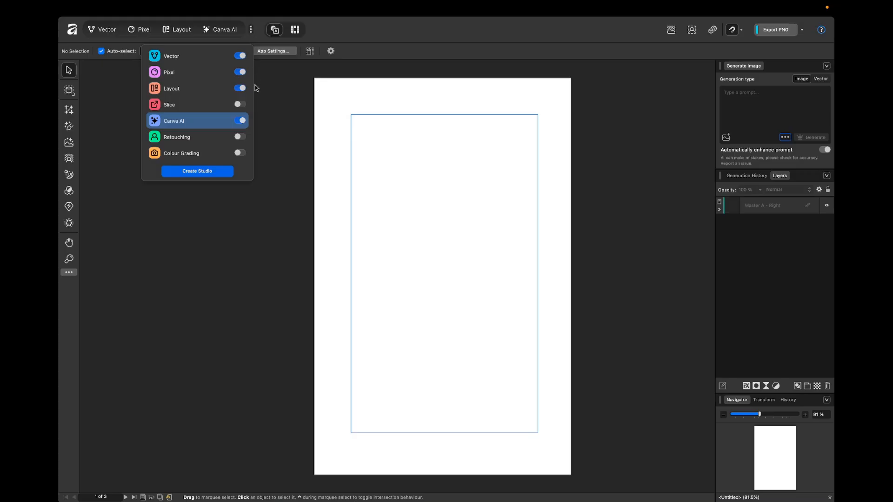
pyautogui.click(275, 103)
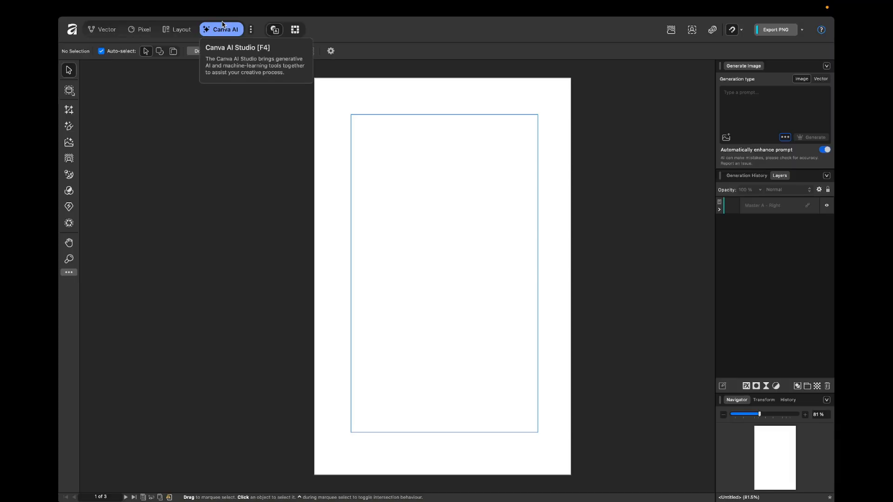
pyautogui.click(168, 31)
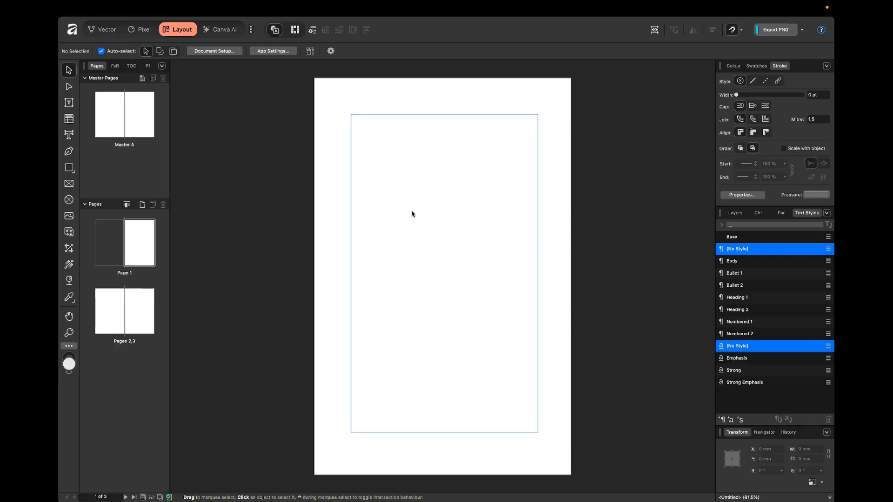
# Fill page 1's margin area with a text frame about 102 × 173 mm containing the text "Affinity".
pyautogui.click(68, 104)
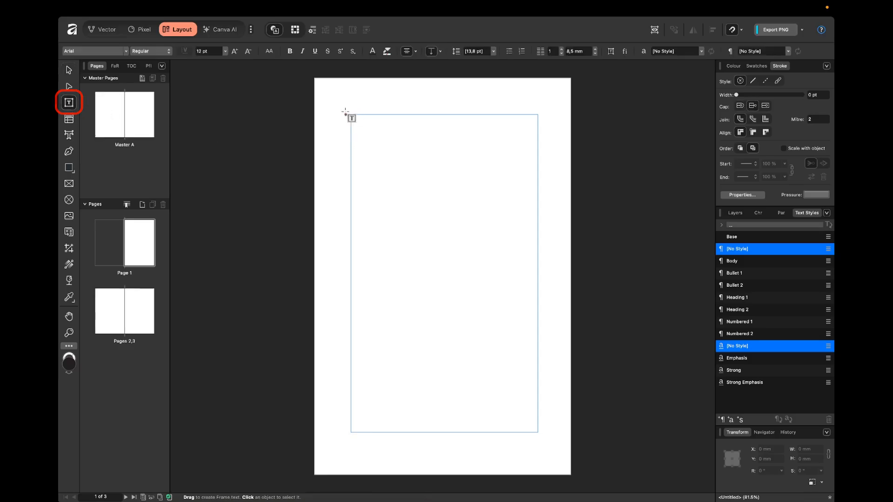
pyautogui.moveTo(352, 115)
pyautogui.mouseDown()
pyautogui.moveTo(387, 162)
pyautogui.moveTo(470, 220)
pyautogui.moveTo(525, 283)
pyautogui.moveTo(537, 431)
pyautogui.mouseUp()
pyautogui.write('a')
pyautogui.press('BackSpace')
pyautogui.write('Affinity')
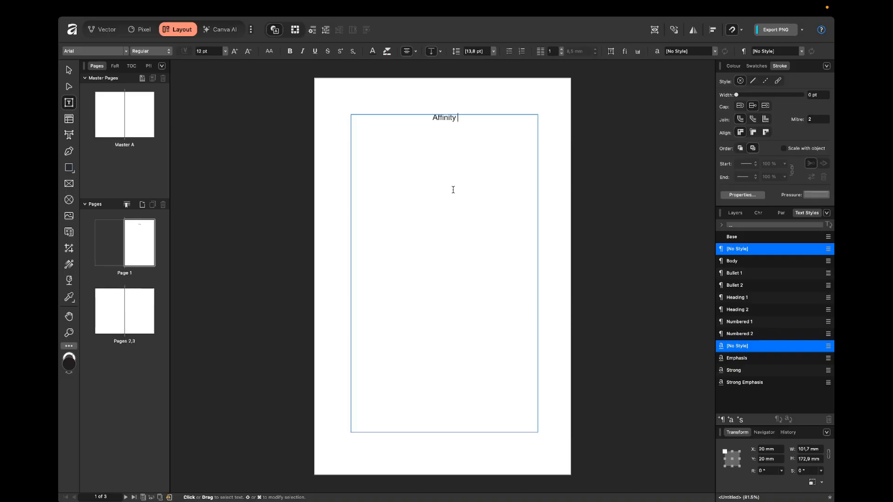
pyautogui.press('Escape')
pyautogui.press('Escape')
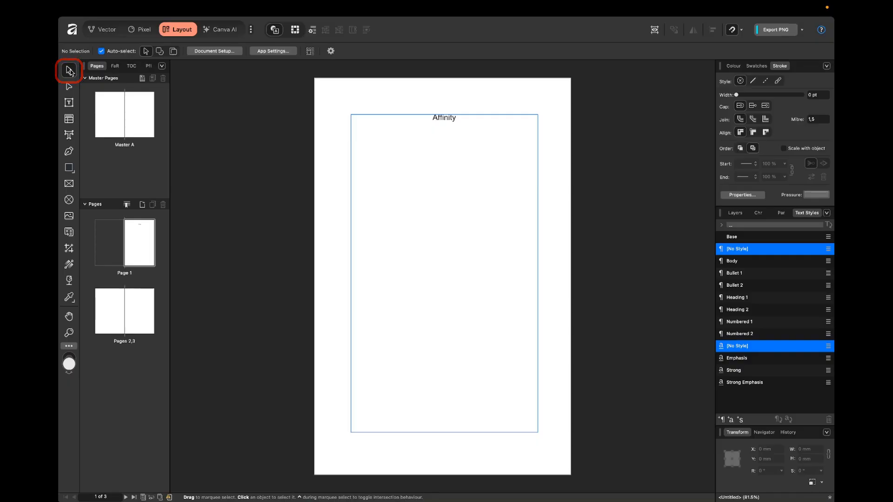
# Shift the "Affinity" text frame slightly off the margins, move it back into place and deselect it.
pyautogui.click(396, 140)
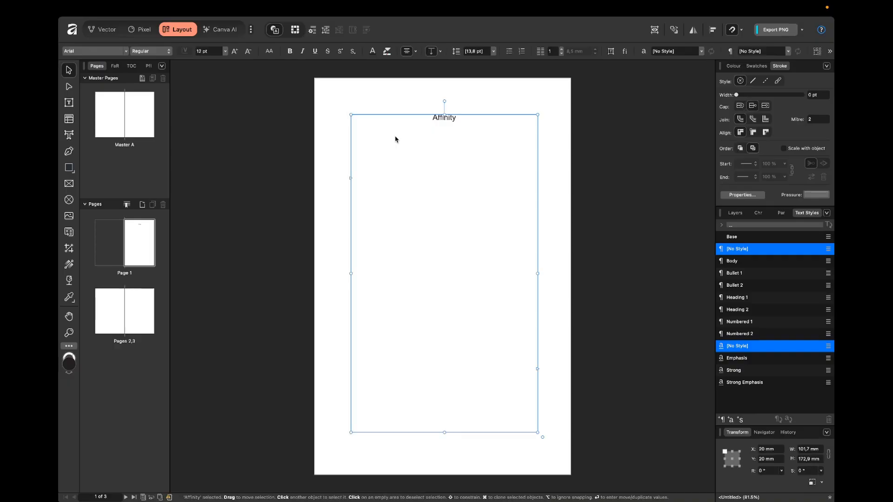
pyautogui.moveTo(395, 140)
pyautogui.mouseDown()
pyautogui.moveTo(449, 150)
pyautogui.moveTo(408, 174)
pyautogui.moveTo(399, 128)
pyautogui.moveTo(384, 127)
pyautogui.mouseUp()
pyautogui.moveTo(417, 219); pyautogui.dragTo(428, 233)
pyautogui.click(181, 149)
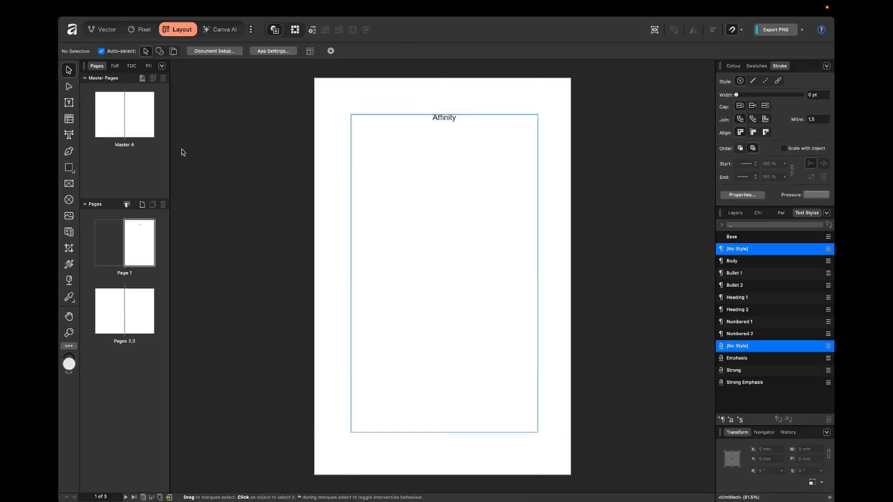
# Add artistic text reading "asd" at about 166 pt across the upper half of page 1.
pyautogui.click(69, 135)
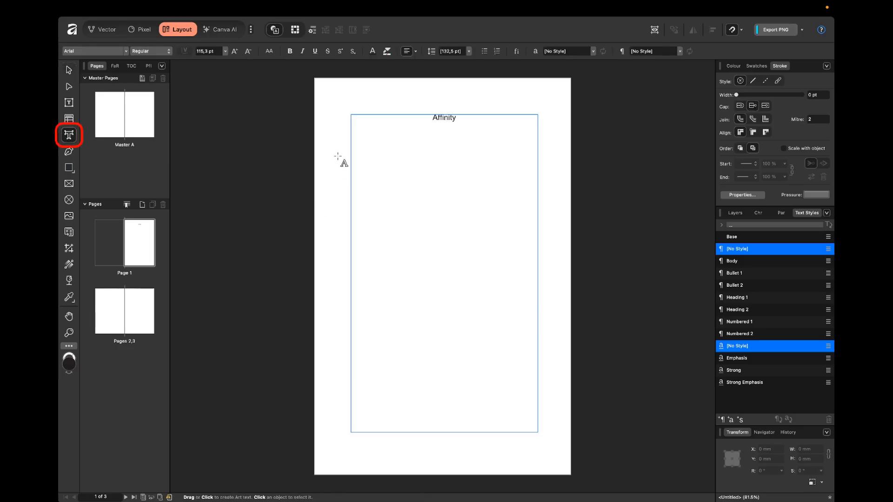
pyautogui.moveTo(338, 158); pyautogui.dragTo(366, 228)
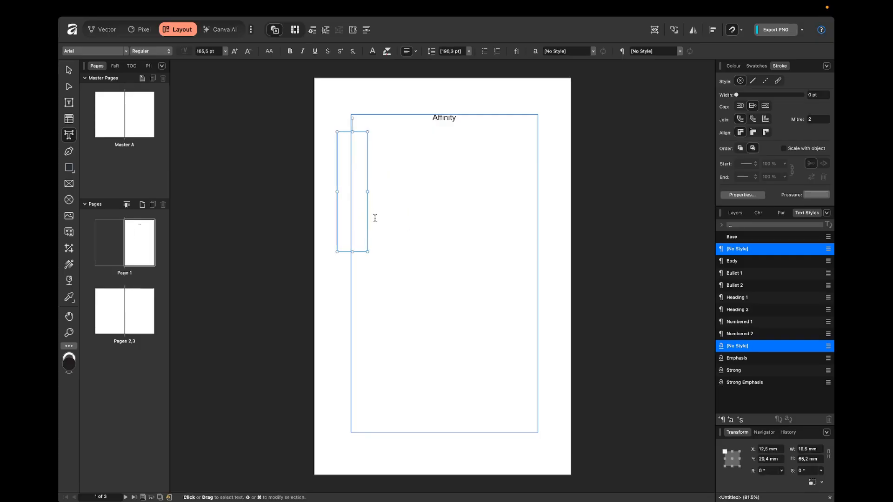
pyautogui.write('asd')
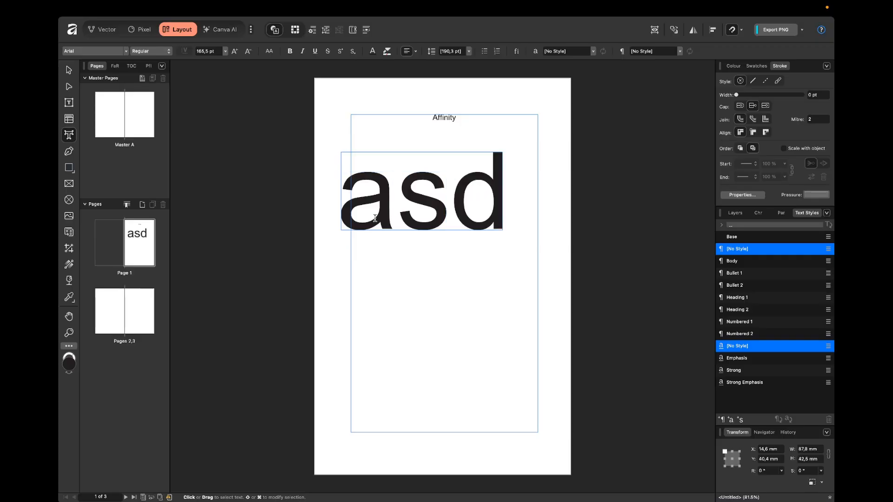
pyautogui.press('Escape')
pyautogui.press('v')
# Scale the "asd" text down to about 120 pt and centre it horizontally within the page margins.
pyautogui.click(409, 186)
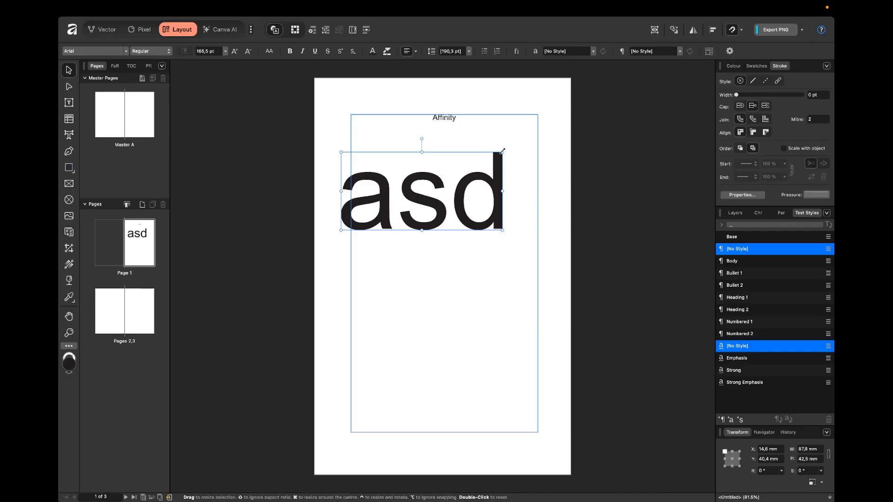
pyautogui.moveTo(503, 151); pyautogui.dragTo(467, 193)
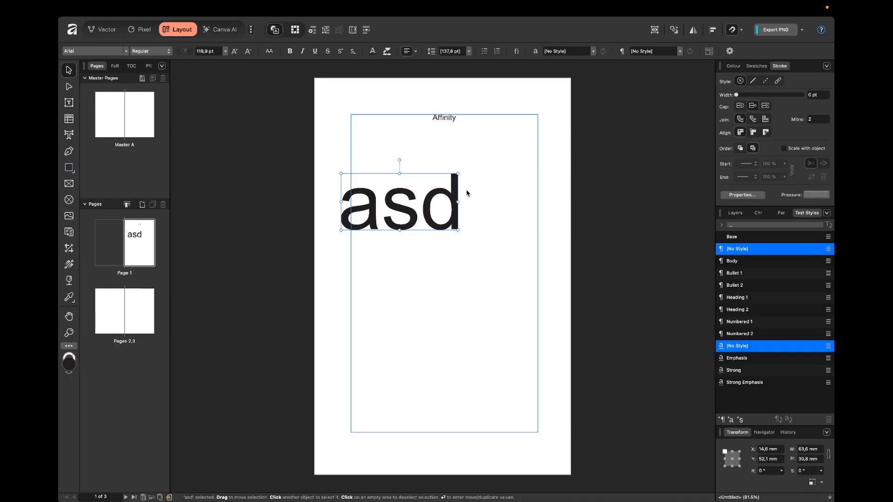
pyautogui.moveTo(439, 194); pyautogui.dragTo(485, 195)
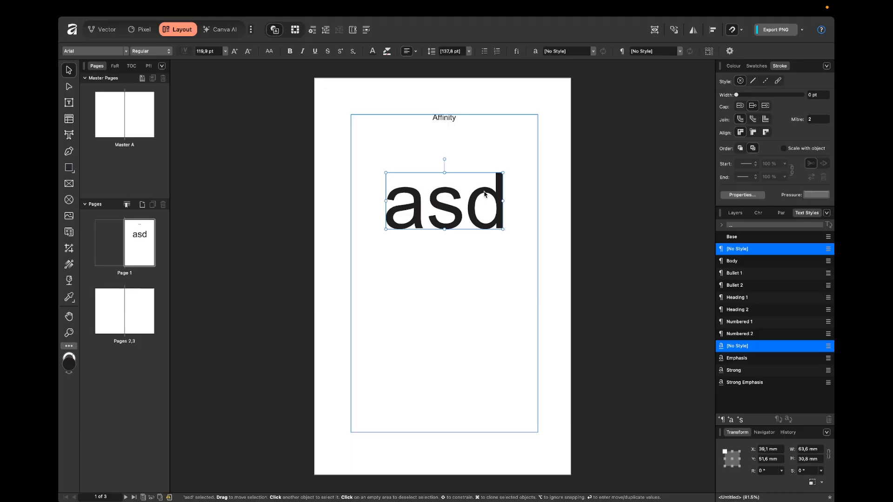
pyautogui.click(546, 189)
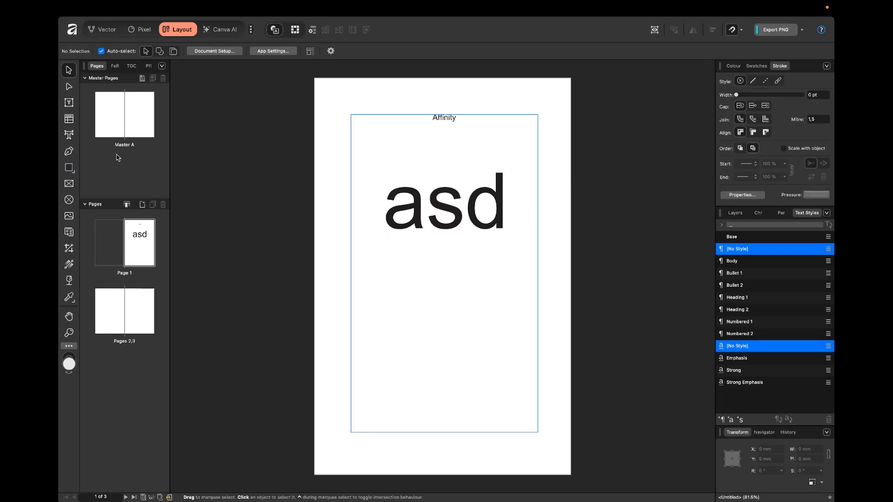
# Draw a two-column table about 74 × 42 mm near the upper edge of page 1.
pyautogui.click(71, 122)
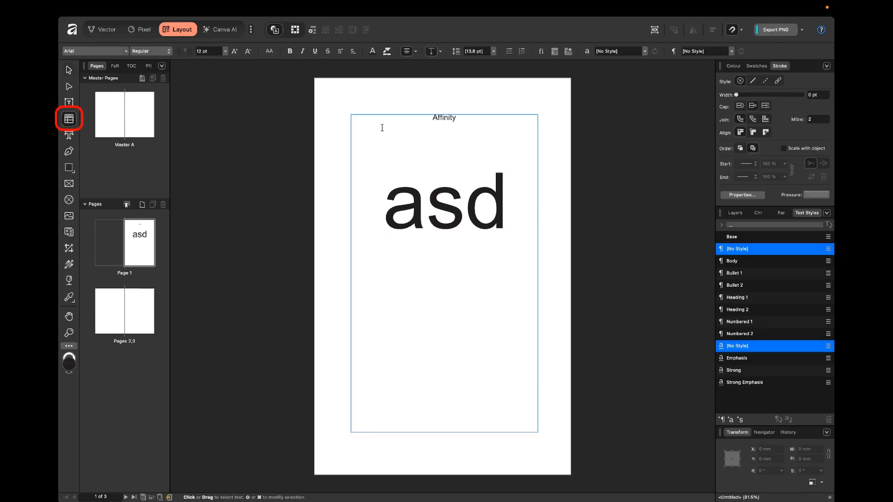
pyautogui.moveTo(339, 95); pyautogui.dragTo(408, 172)
pyautogui.moveTo(411, 85); pyautogui.dragTo(450, 85)
pyautogui.click(527, 91)
# Move the table below the "asd" text, centred within the margins, and deselect it.
pyautogui.press('v')
pyautogui.click(403, 102)
pyautogui.moveTo(399, 117); pyautogui.dragTo(435, 279)
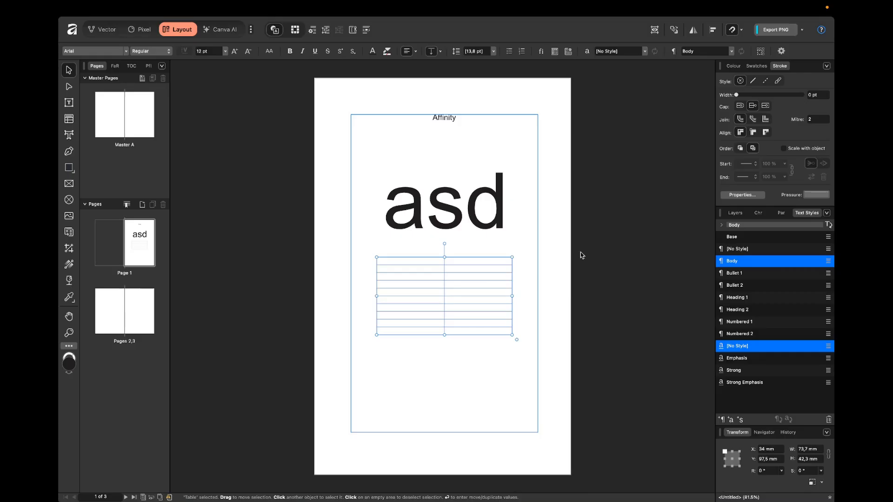
pyautogui.click(562, 259)
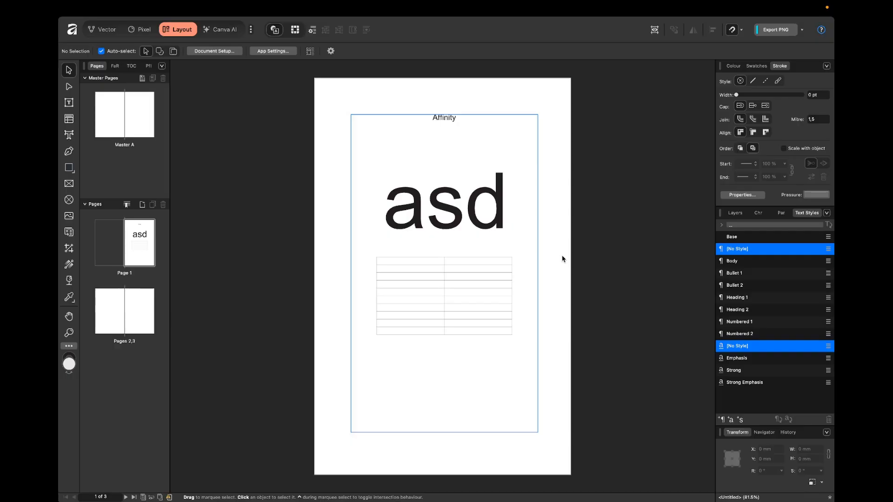
# Draw a rectangular picture frame about 61 × 60 mm and place it, scaled down, below the table.
pyautogui.click(69, 184)
pyautogui.moveTo(338, 98); pyautogui.dragTo(449, 209)
pyautogui.press('v')
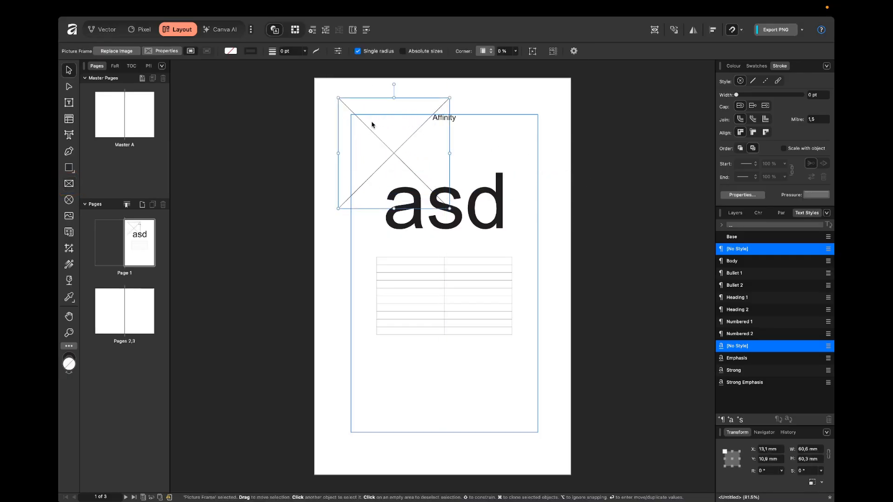
pyautogui.moveTo(386, 118); pyautogui.dragTo(468, 363)
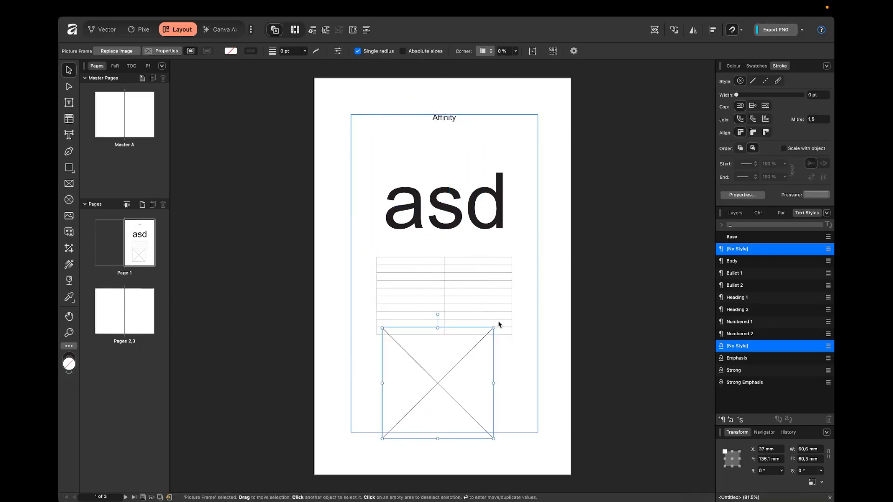
pyautogui.moveTo(494, 327); pyautogui.dragTo(456, 371)
# Draw a circular picture frame on page 1 and centre it over the "asd" text.
pyautogui.click(69, 199)
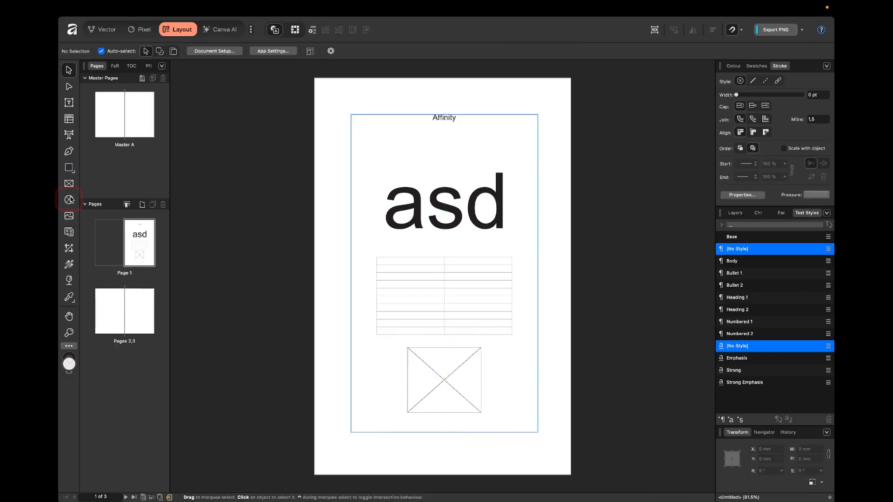
pyautogui.moveTo(351, 141); pyautogui.dragTo(467, 257)
pyautogui.press('Escape')
pyautogui.press('v')
pyautogui.moveTo(437, 181); pyautogui.dragTo(473, 174)
# Delete all the text, table and picture frame objects from page 1.
pyautogui.press('Escape')
pyautogui.click(458, 151)
pyautogui.moveTo(301, 96); pyautogui.dragTo(580, 451)
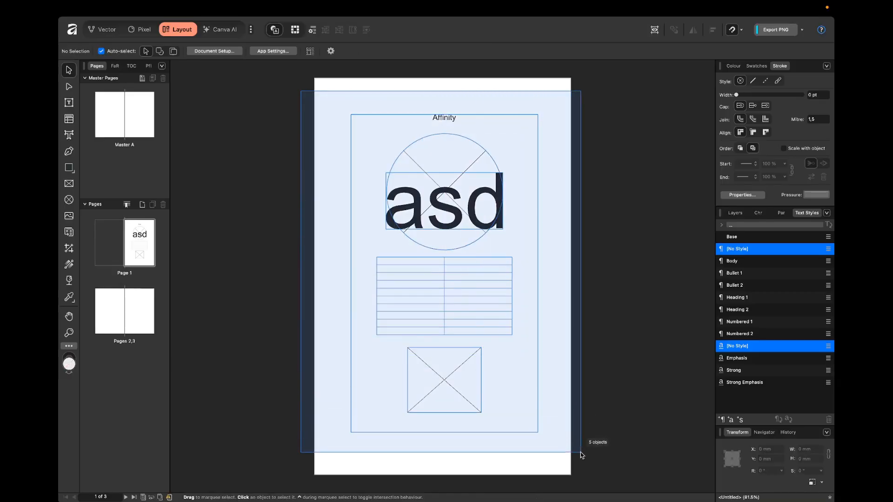
pyautogui.press('Delete')
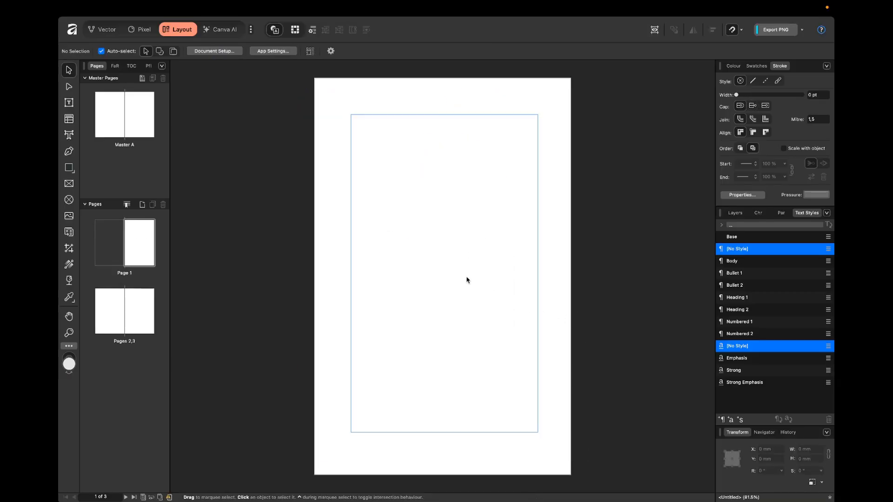
# Examine page 1 and the spread of pages 2 and 3, ending with the whole spread in view.
pyautogui.scroll(-5, 467, 280)
pyautogui.scroll(-3, 467, 279)
pyautogui.scroll(-2, 463, 281)
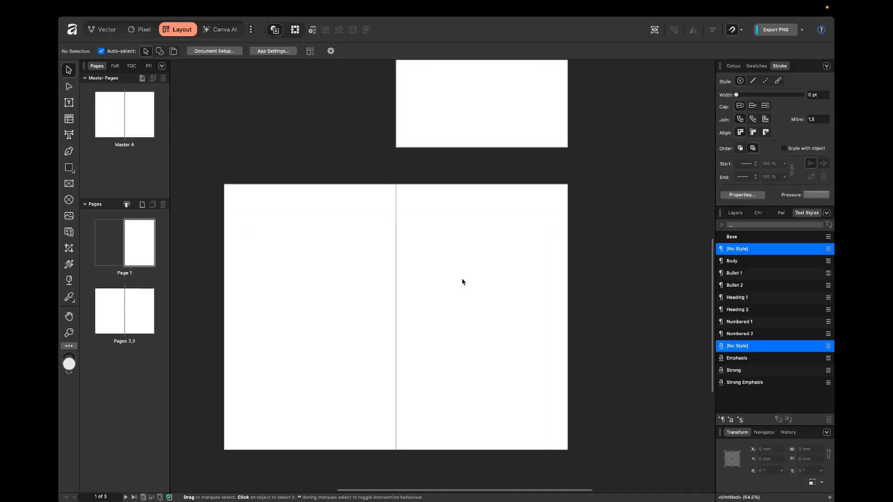
pyautogui.scroll(-1, 462, 281)
pyautogui.hscroll(-3, 429, 200)
pyautogui.click(455, 198)
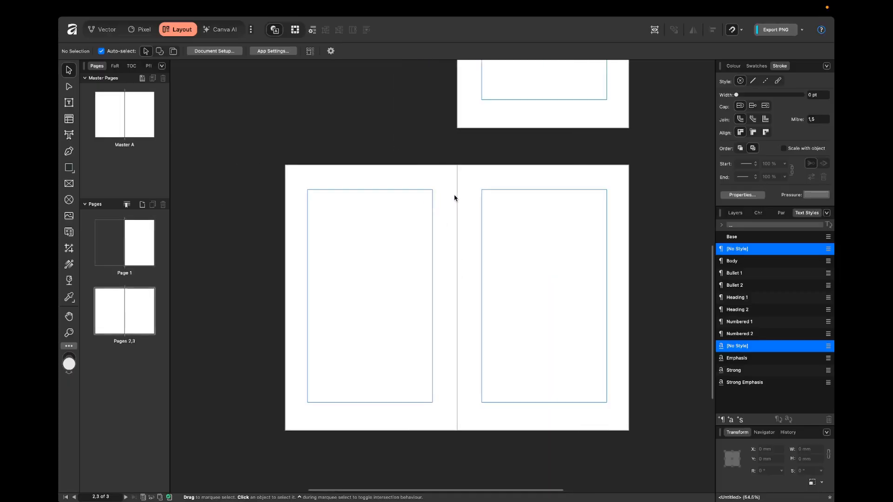
pyautogui.scroll(5, 539, 228)
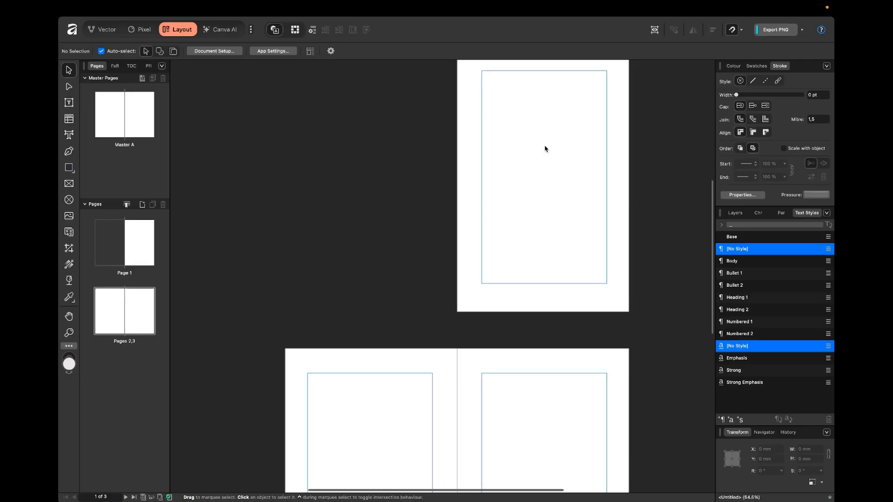
pyautogui.scroll(1, 534, 209)
pyautogui.scroll(-6, 535, 210)
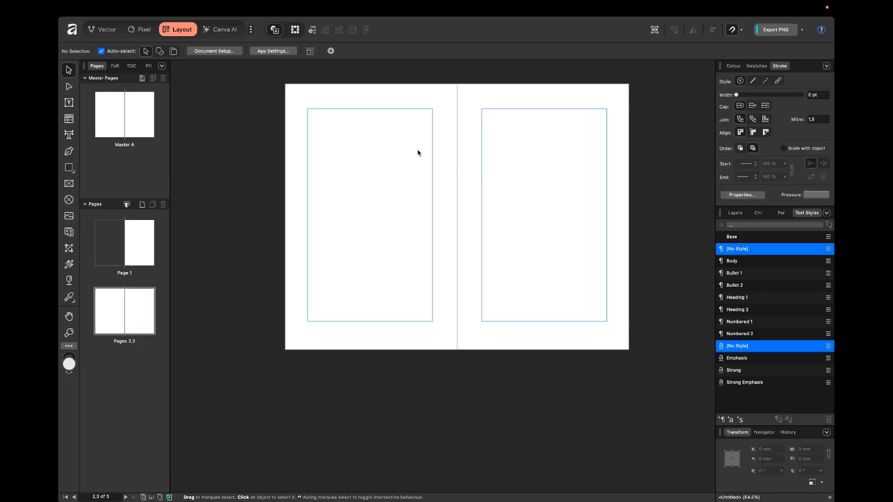
pyautogui.scroll(2, 418, 153)
pyautogui.hscroll(2, 453, 153)
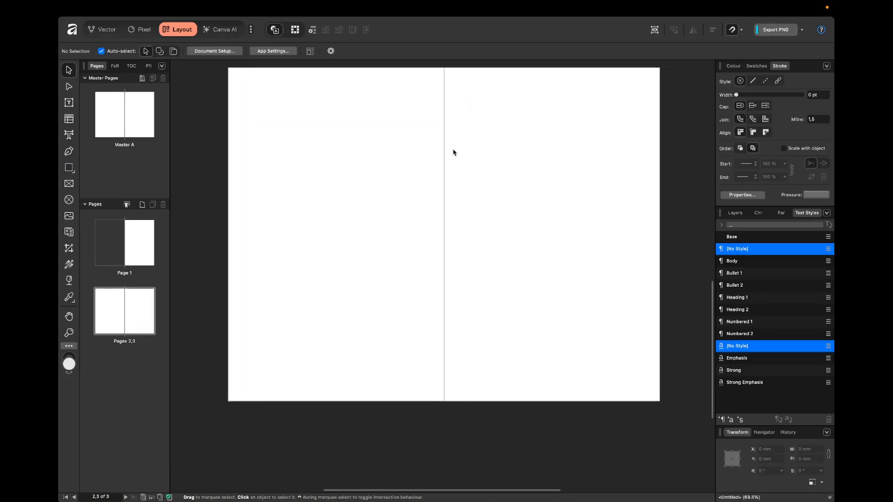
pyautogui.scroll(1, 453, 152)
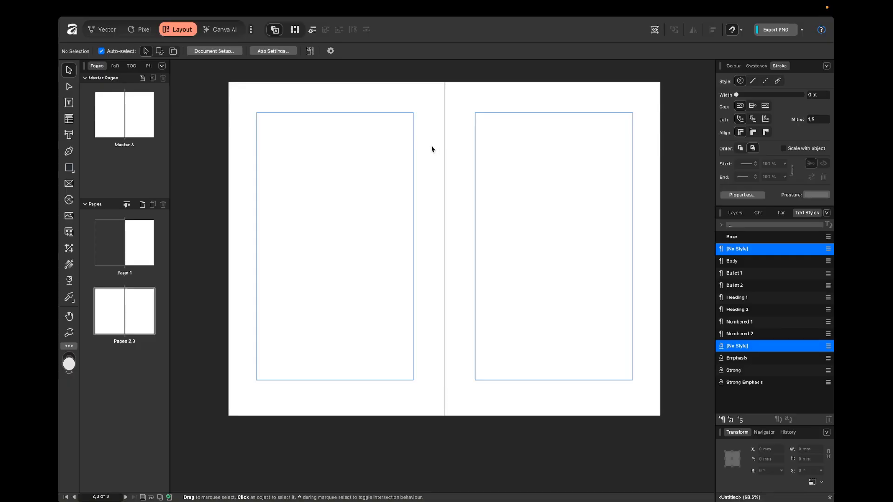
# Draw a text frame about 101.7 × 172.9 mm that fills the margin area of page 2.
pyautogui.press('u')
pyautogui.press('t')
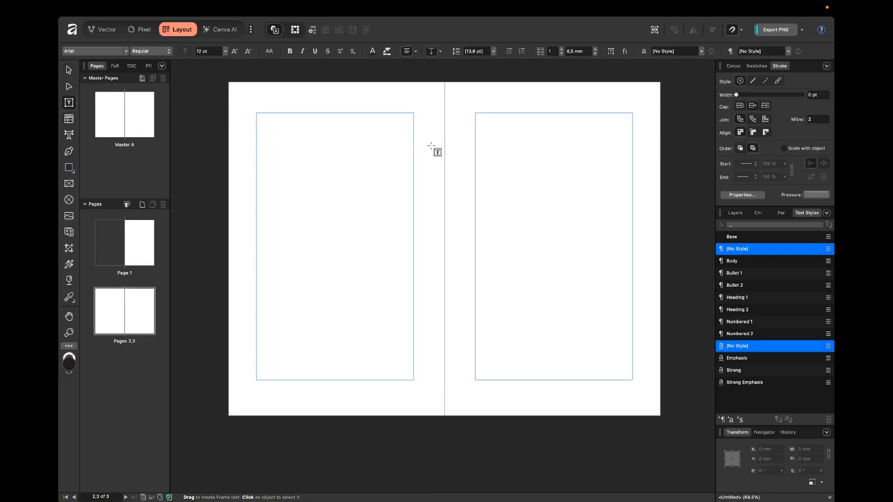
pyautogui.press('u')
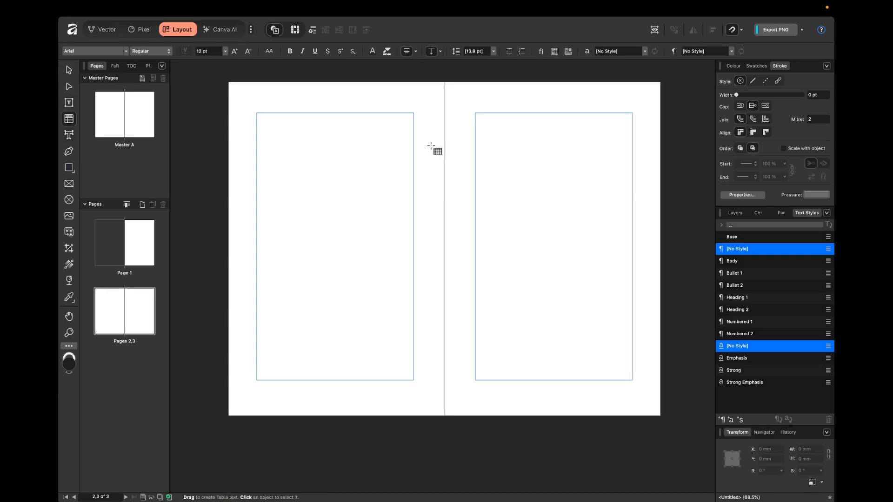
pyautogui.press('t')
pyautogui.press('t')
pyautogui.press('t')
pyautogui.press('t')
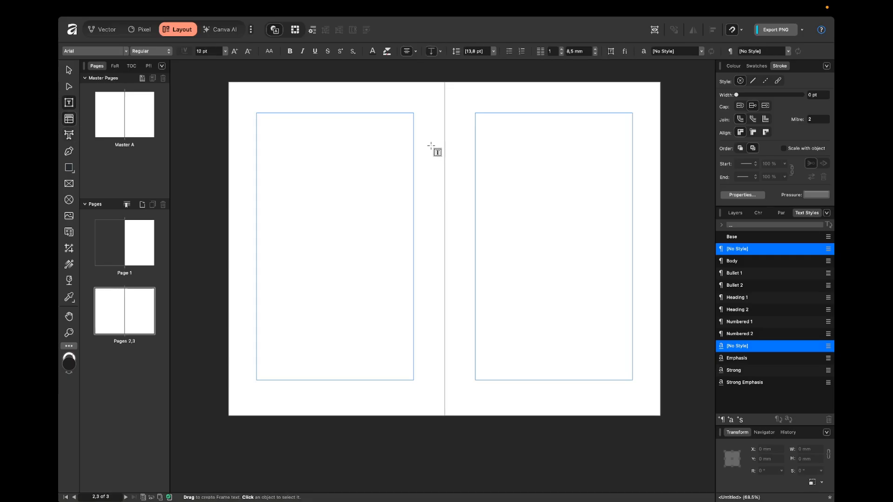
pyautogui.moveTo(257, 113); pyautogui.dragTo(413, 380)
pyautogui.press('Escape')
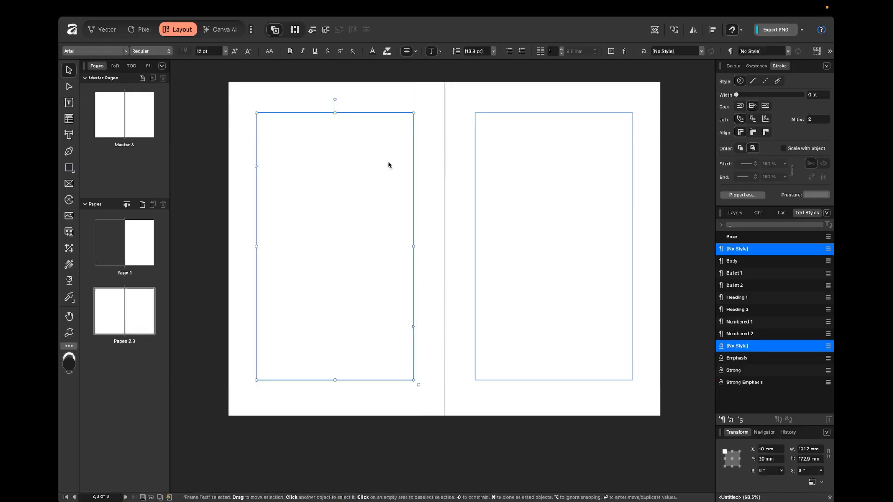
# Draw a second text frame that fills the margin area of page 3.
pyautogui.click(435, 159)
pyautogui.press('t')
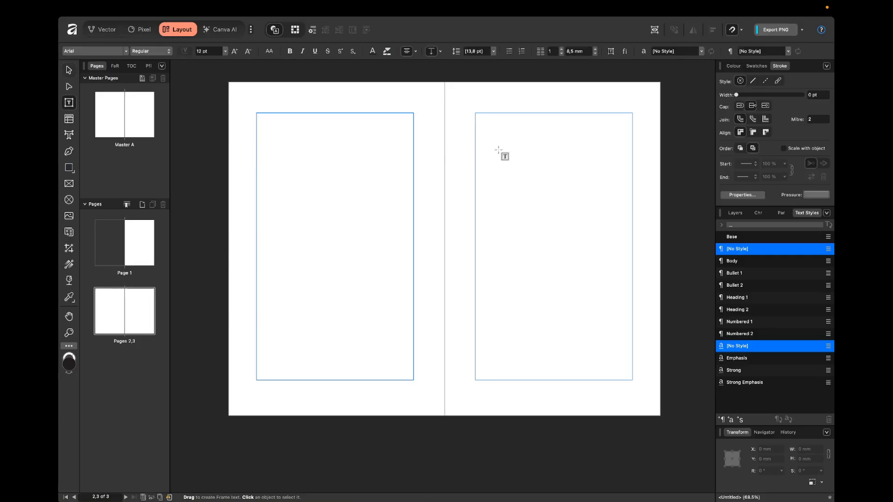
pyautogui.moveTo(477, 112); pyautogui.dragTo(640, 366)
pyautogui.press('v')
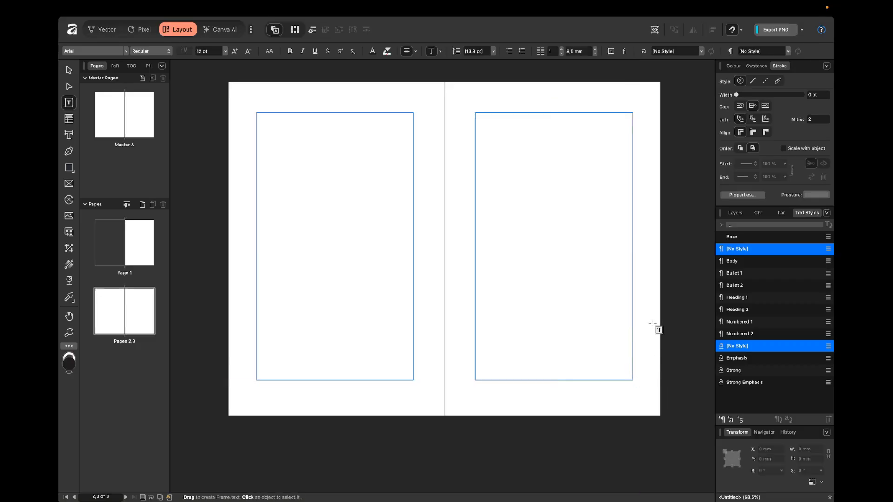
# Inspect the text frames on pages 2 and 3 by selecting each one, and leave nothing selected.
pyautogui.scroll(-2, 593, 293)
pyautogui.click(418, 257)
pyautogui.scroll(2, 435, 208)
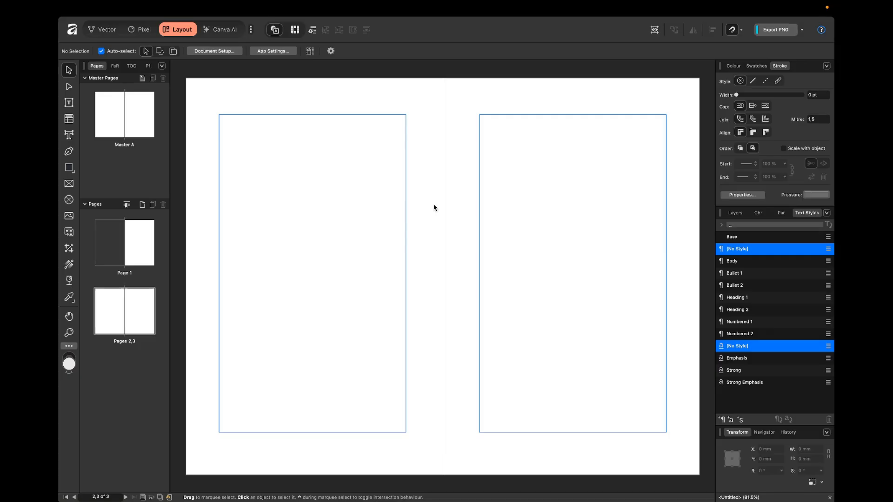
pyautogui.click(378, 183)
pyautogui.click(541, 190)
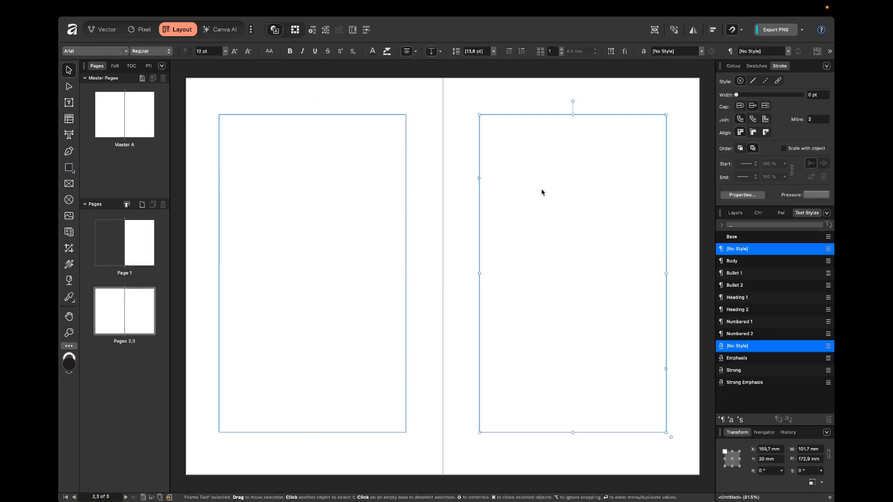
pyautogui.click(441, 101)
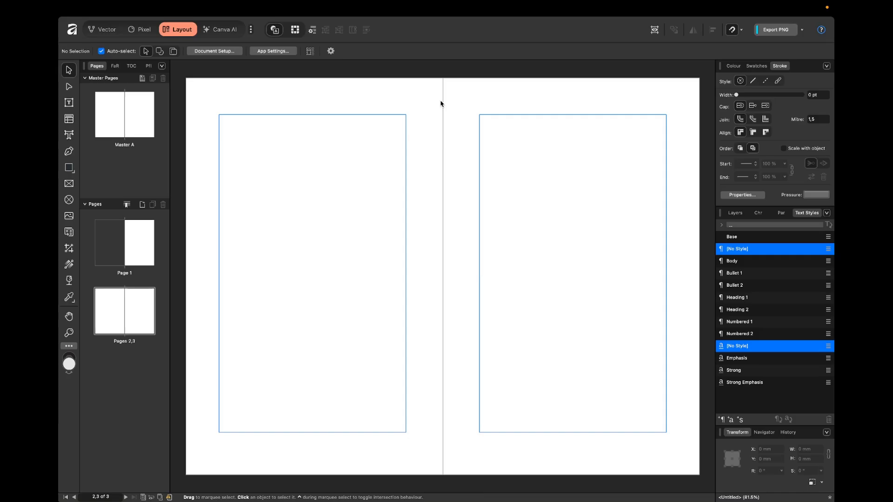
# Delete the text frames from pages 2 and 3 and open the Master A spread for editing.
pyautogui.click(381, 142)
pyautogui.click(521, 160)
pyautogui.doubleClick(521, 157)
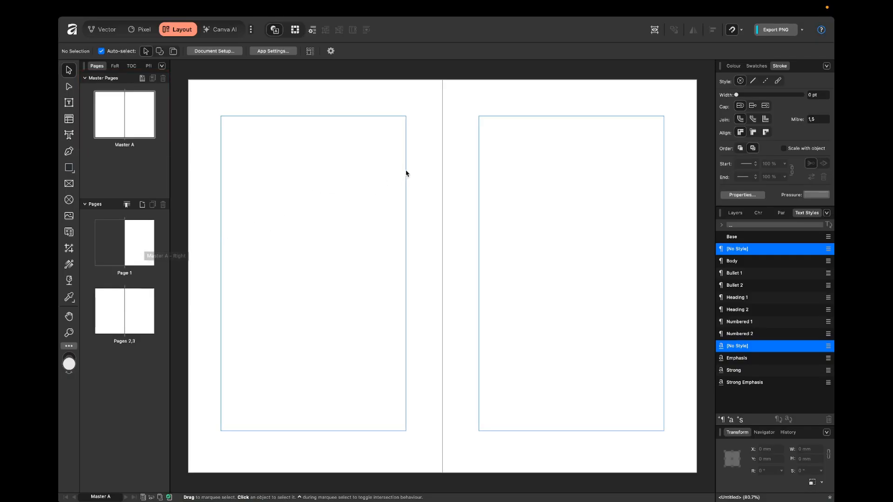
# On Master A, draw two text frames about 101.7 × 172.9 mm, one filling the margin area of each page.
pyautogui.press('t')
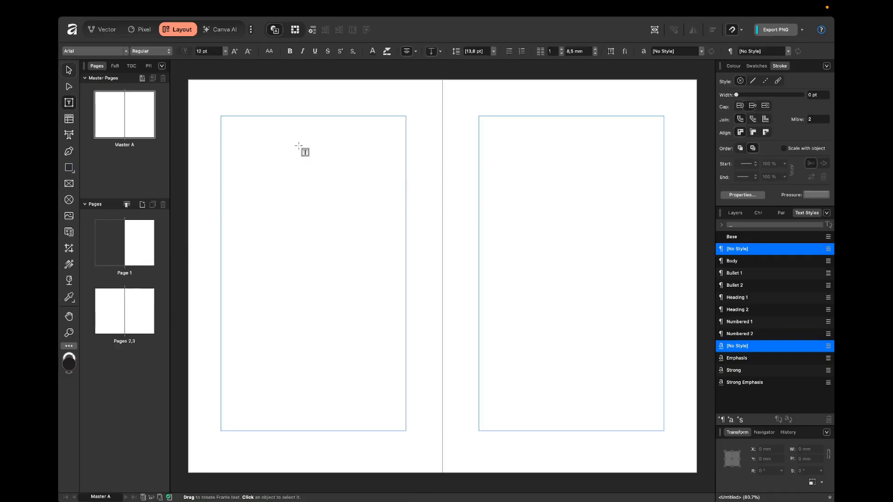
pyautogui.moveTo(221, 116); pyautogui.dragTo(407, 431)
pyautogui.click(443, 308)
pyautogui.moveTo(490, 116); pyautogui.dragTo(664, 431)
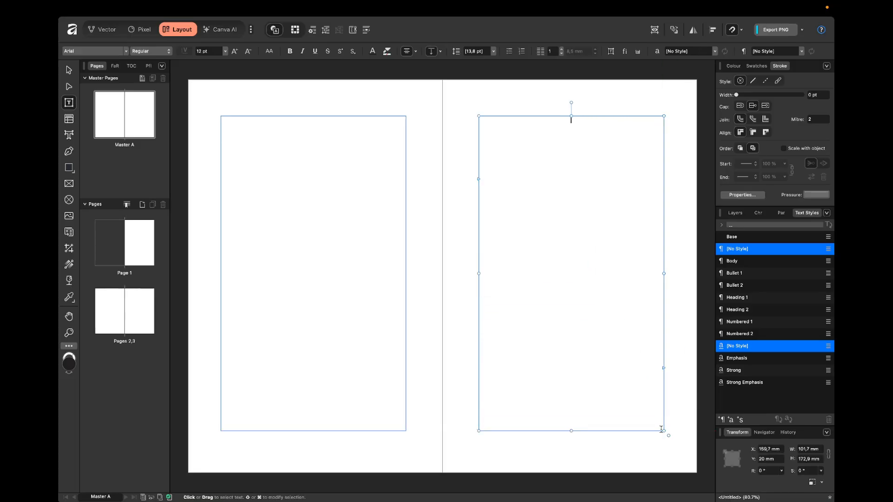
pyautogui.press('Escape')
pyautogui.press('Escape')
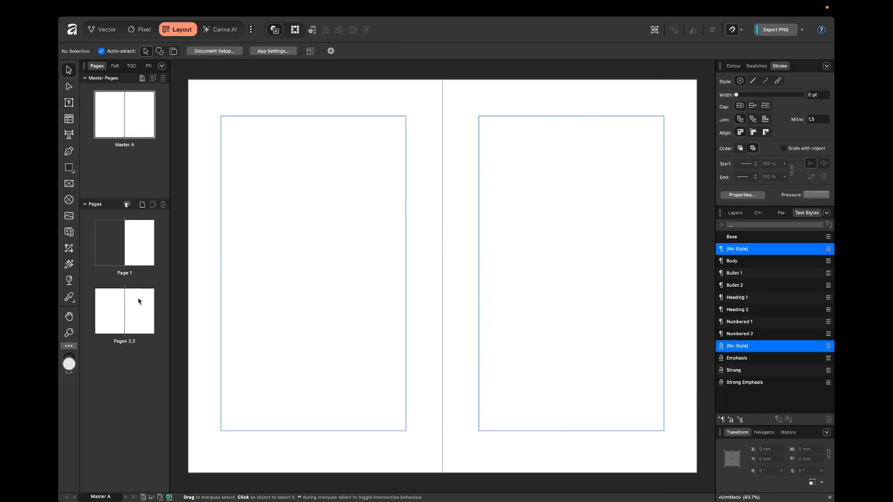
# Open the spread of pages 2 and 3 and inspect the master text frame on page 2.
pyautogui.click(117, 301)
pyautogui.doubleClick(145, 298)
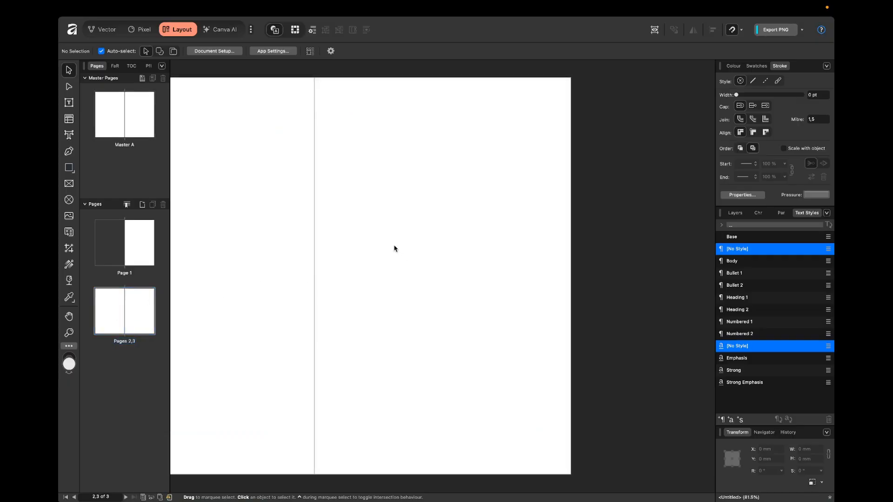
pyautogui.scroll(-2, 395, 248)
pyautogui.scroll(5, 395, 248)
pyautogui.hscroll(-5, 359, 248)
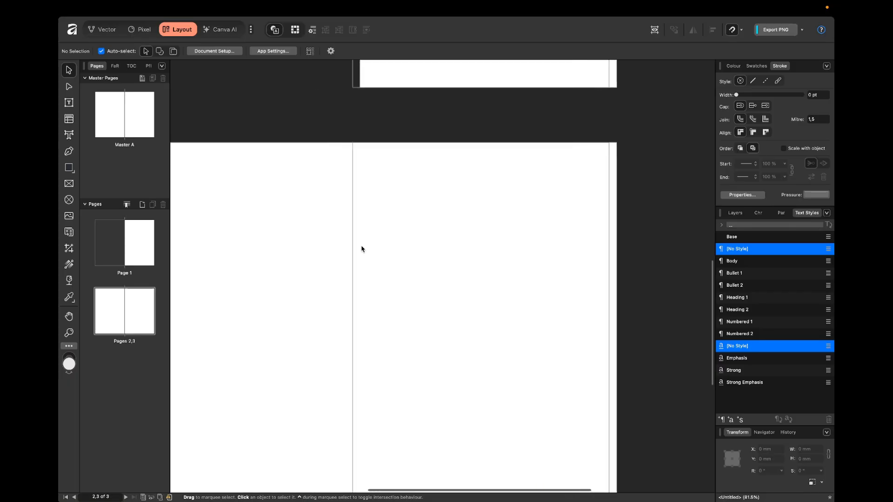
pyautogui.click(329, 243)
pyautogui.scroll(-2, 402, 255)
pyautogui.scroll(-3, 394, 204)
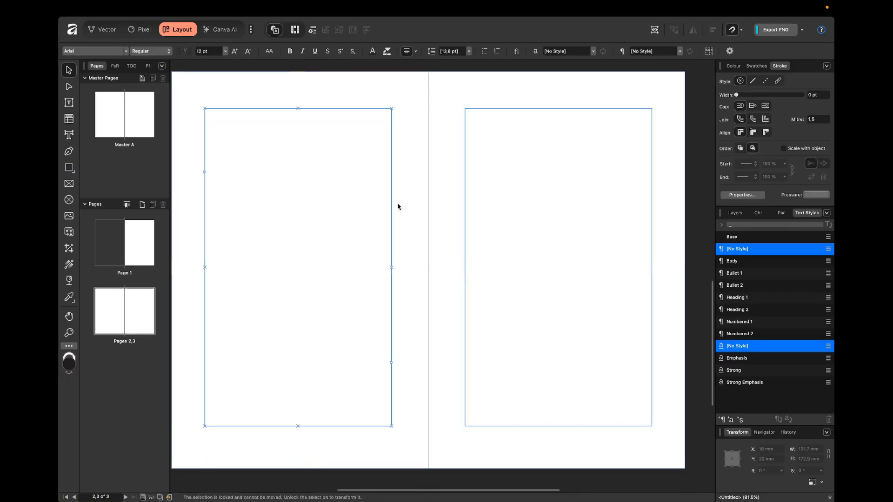
pyautogui.scroll(2, 394, 190)
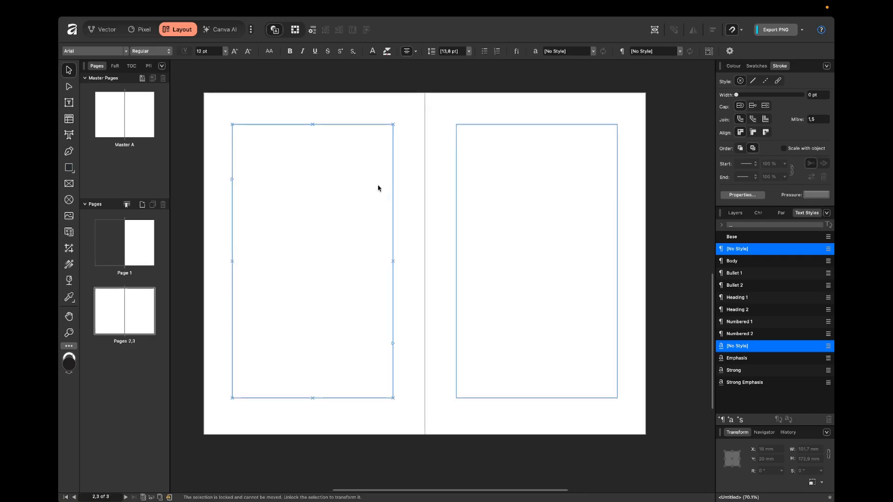
# Select the master text frame on page 3 and try to move it upward.
pyautogui.click(498, 194)
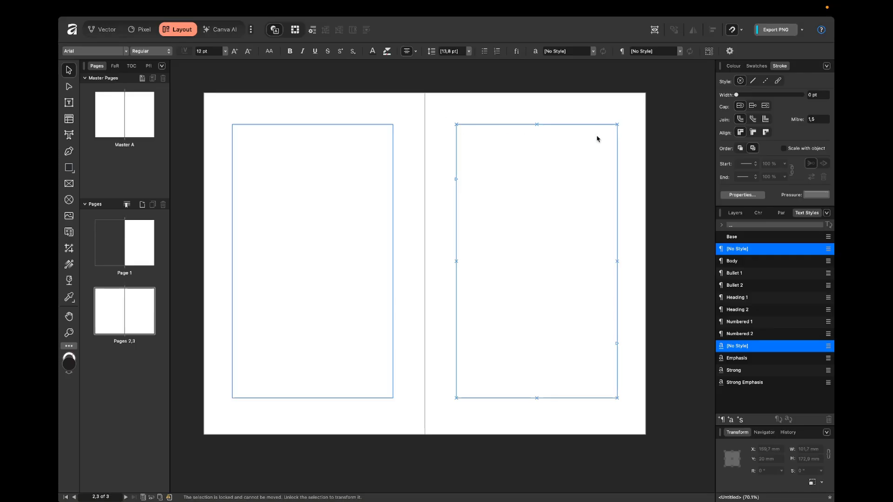
pyautogui.click(431, 151)
pyautogui.click(526, 177)
pyautogui.press('super+1')
pyautogui.press('super+0')
pyautogui.moveTo(500, 197); pyautogui.dragTo(493, 153)
# On Master A, move the right page's text frame to about X 143.4, Y 11.1 mm and the left page's to about X 29.9, Y 7.9 mm.
pyautogui.doubleClick(149, 122)
pyautogui.click(317, 168)
pyautogui.click(509, 194)
pyautogui.moveTo(508, 194); pyautogui.dragTo(480, 165)
pyautogui.moveTo(377, 170); pyautogui.dragTo(372, 152)
pyautogui.click(352, 201)
pyautogui.moveTo(328, 252); pyautogui.dragTo(350, 231)
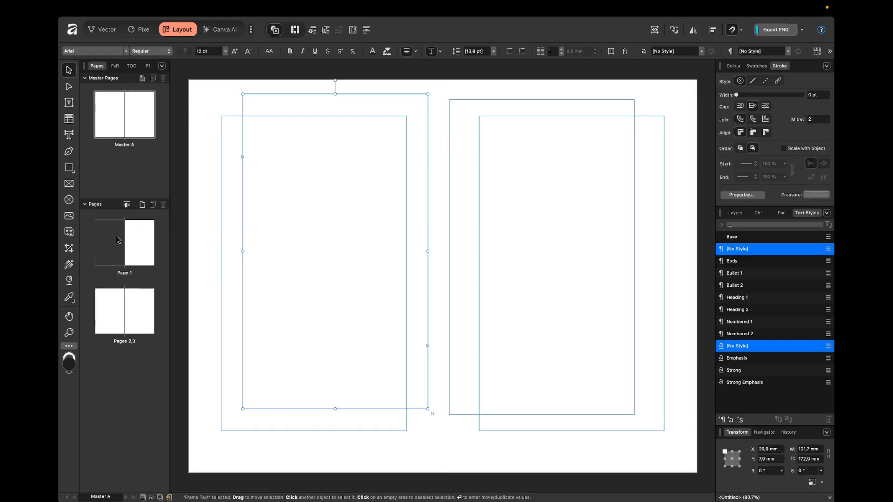
# Check the positions of the master text frames on the spread of pages 2 and 3.
pyautogui.doubleClick(112, 298)
pyautogui.click(475, 135)
pyautogui.click(626, 138)
pyautogui.click(613, 86)
# Undo the moves of both Master A text frames.
pyautogui.doubleClick(133, 117)
pyautogui.press('super+z')
pyautogui.press('super+z')
pyautogui.press('super+z')
pyautogui.press('super+z')
pyautogui.press('super+z')
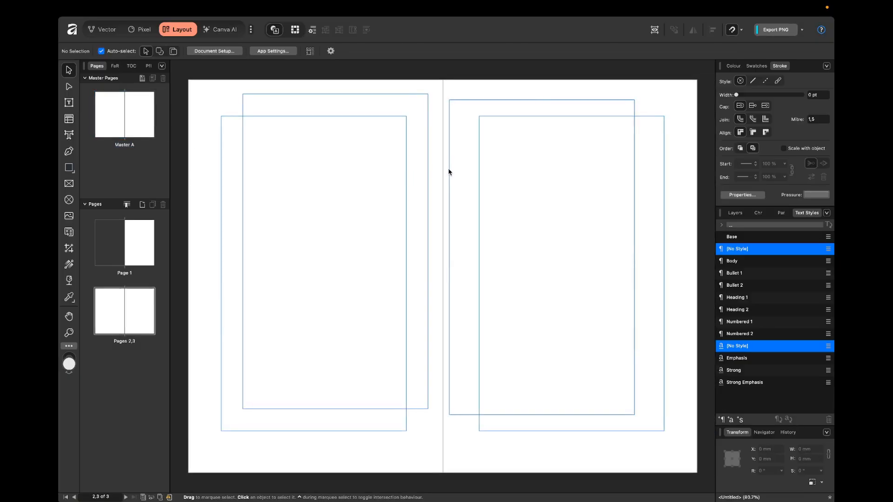
pyautogui.press('super+z')
pyautogui.press('super+z')
pyautogui.press('super+z')
pyautogui.press('super+z')
pyautogui.press('super+z')
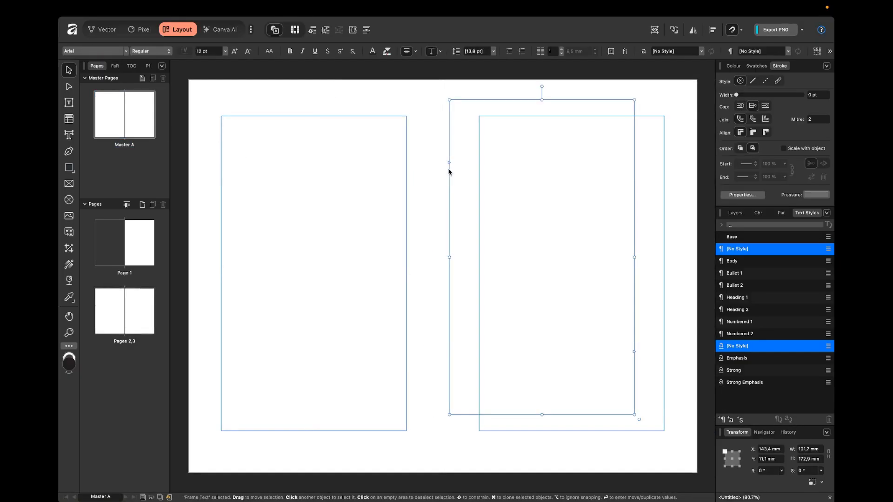
# Inspect the master text frames on page 1 and on the spread of pages 2 and 3.
pyautogui.scroll(10, 432, 255)
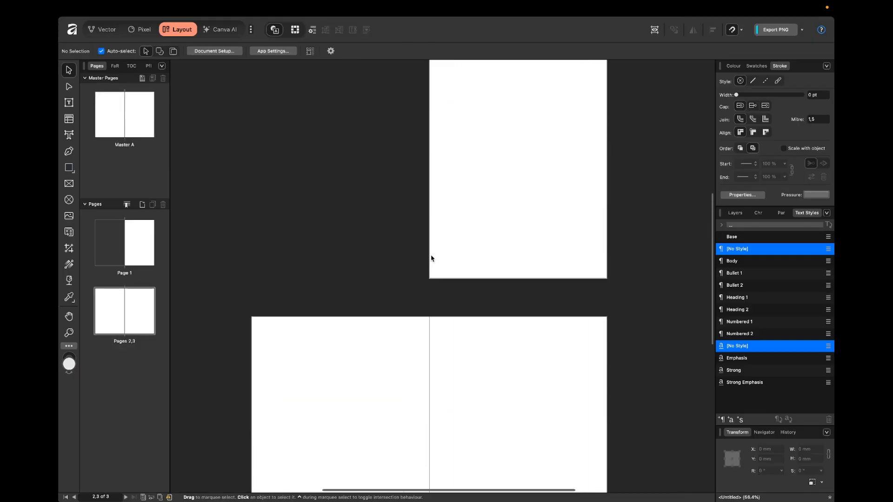
pyautogui.click(493, 185)
pyautogui.scroll(-8, 492, 244)
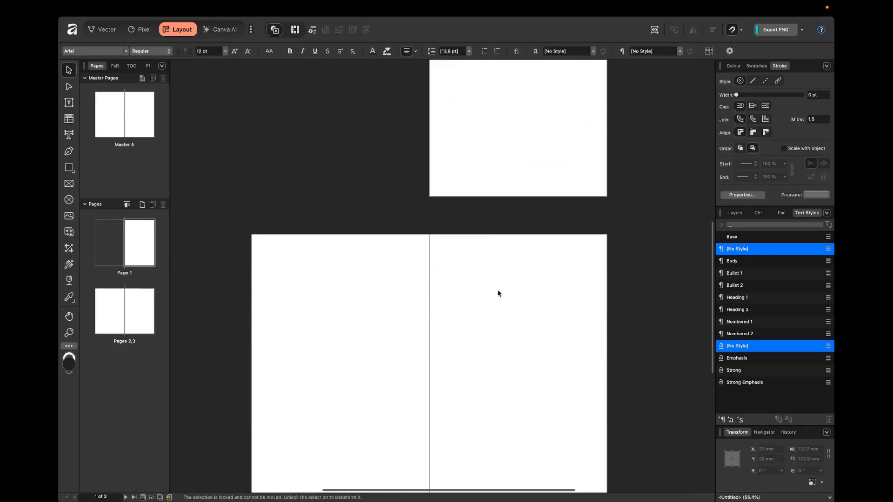
pyautogui.click(431, 260)
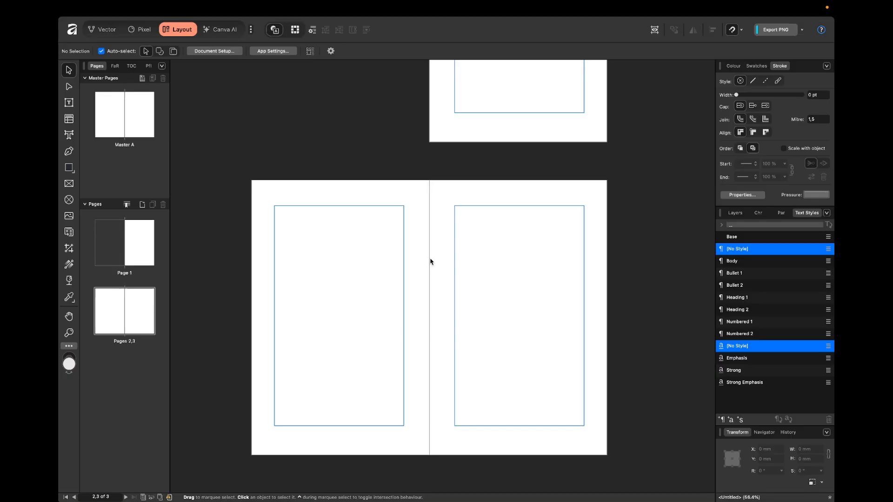
# On Master A, draw a text frame about 101.7 × 6.2 mm just below the left page's main text frame.
pyautogui.doubleClick(114, 114)
pyautogui.scroll(-2, 365, 394)
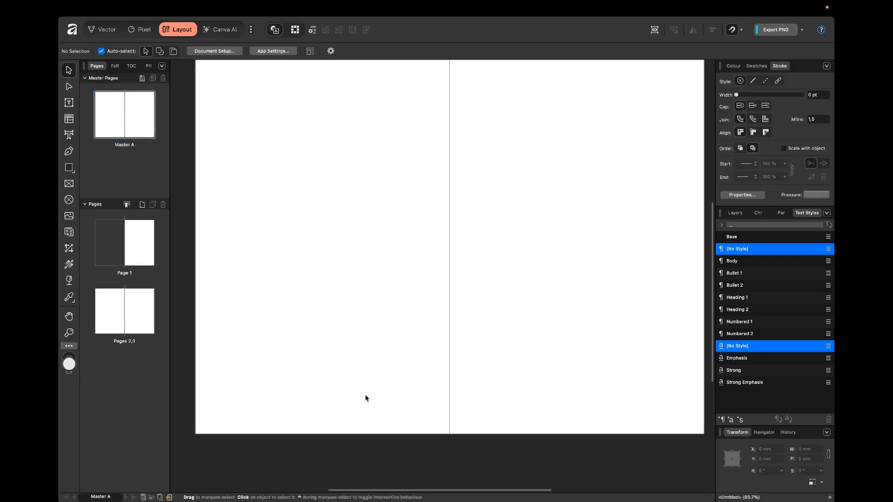
pyautogui.press('t')
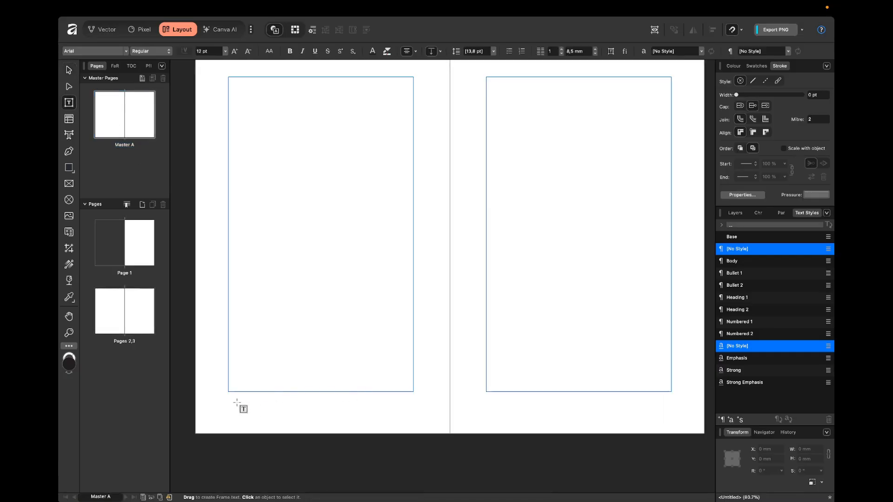
pyautogui.moveTo(227, 399); pyautogui.dragTo(409, 411)
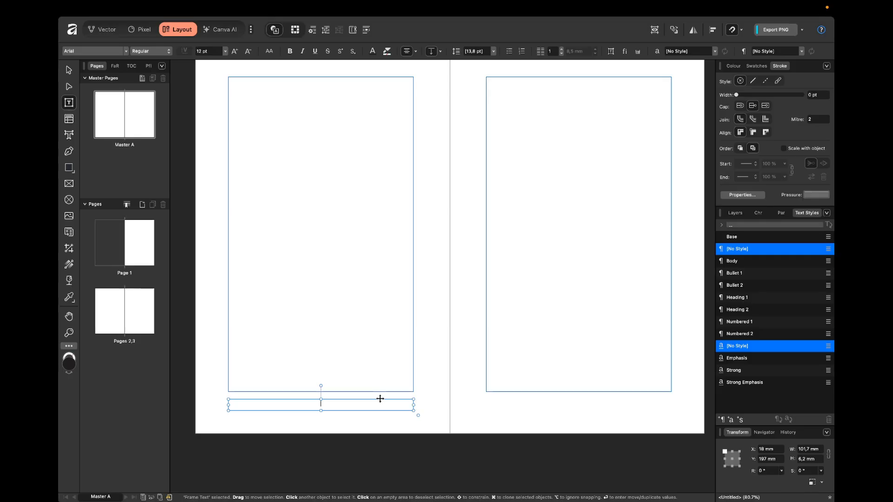
pyautogui.scroll(2, 380, 398)
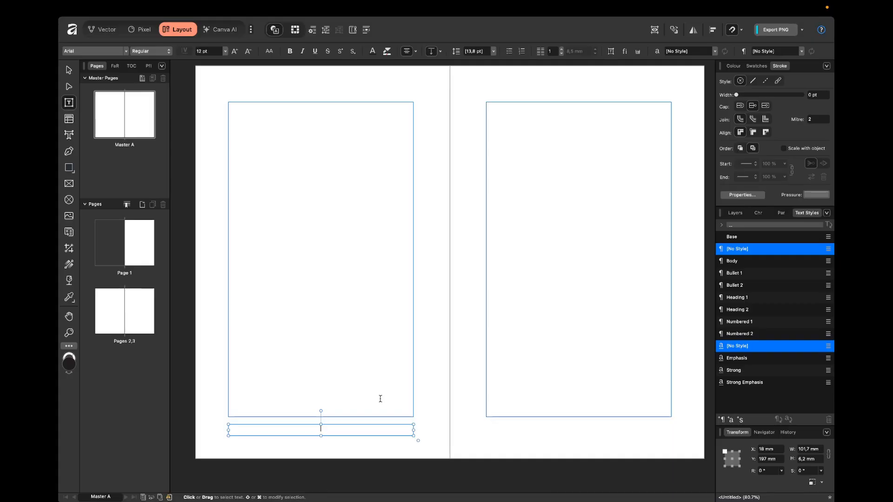
# Enter "Book title" in the left page's footer frame and finish editing with nothing selected.
pyautogui.write('Bo')
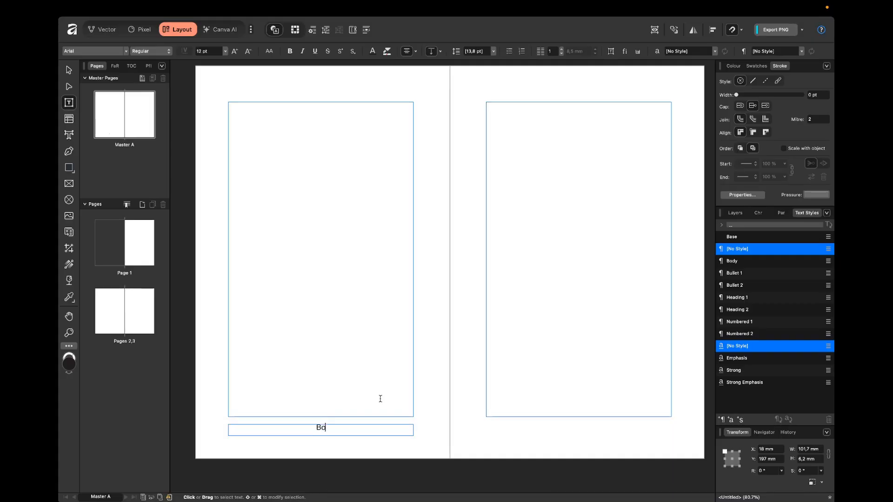
pyautogui.write('ok title')
pyautogui.press('Escape')
pyautogui.press('Escape')
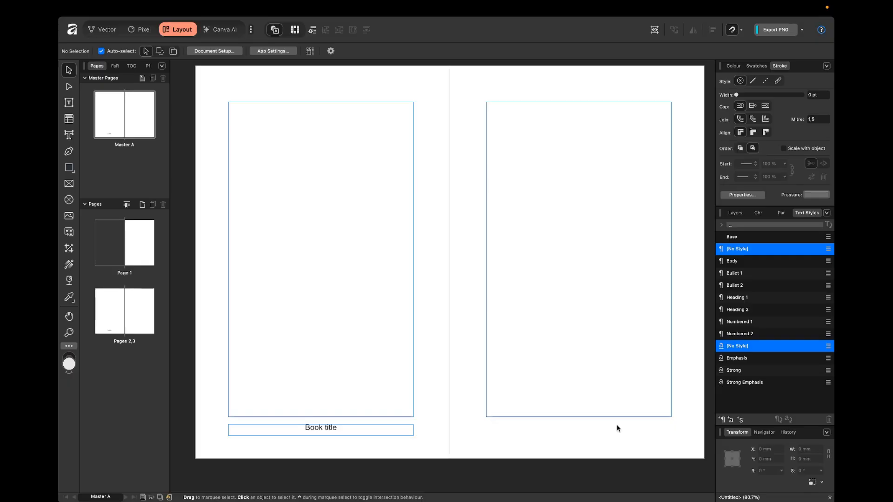
# Copy the "Book title" frame to the matching position on the right master page and change its text to "Author's name".
pyautogui.click(361, 428)
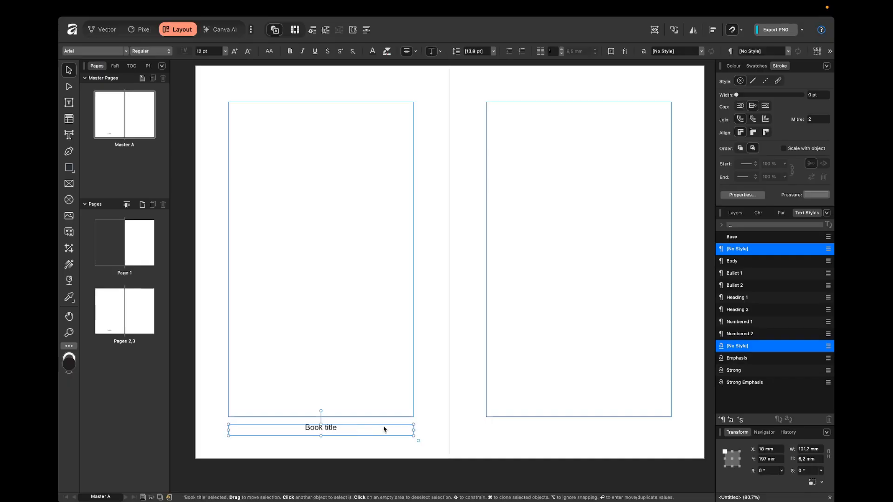
pyautogui.moveTo(301, 430); pyautogui.dragTo(561, 434)
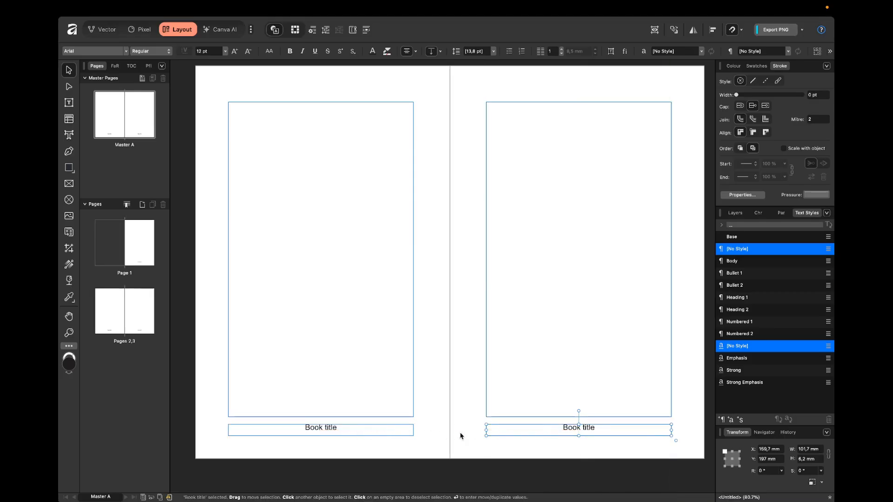
pyautogui.tripleClick(606, 430)
pyautogui.write('Autho')
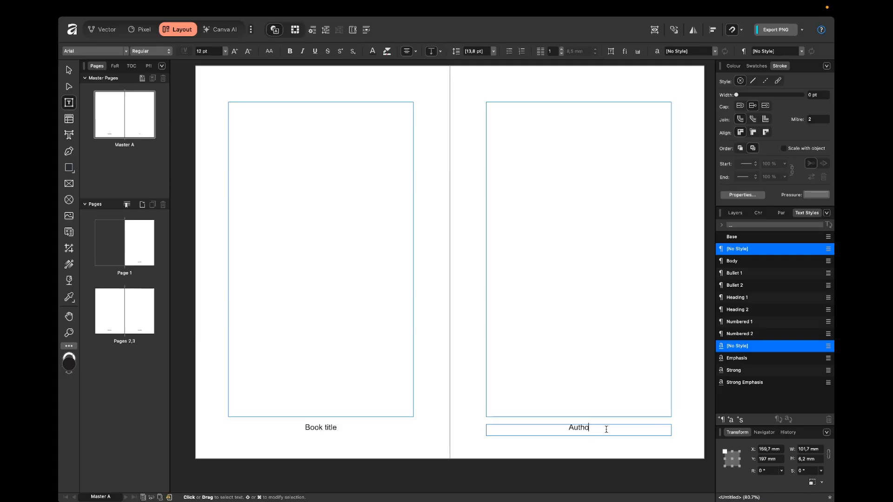
pyautogui.write("r's name")
pyautogui.press('Escape')
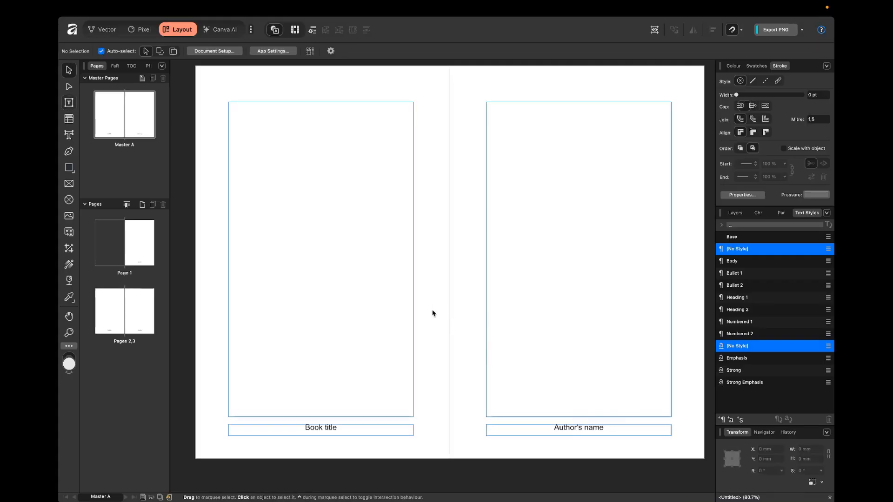
# Open the spread of pages 2 and 3 and view its footers without the frame outlines.
pyautogui.click(126, 318)
pyautogui.doubleClick(126, 318)
pyautogui.press('w')
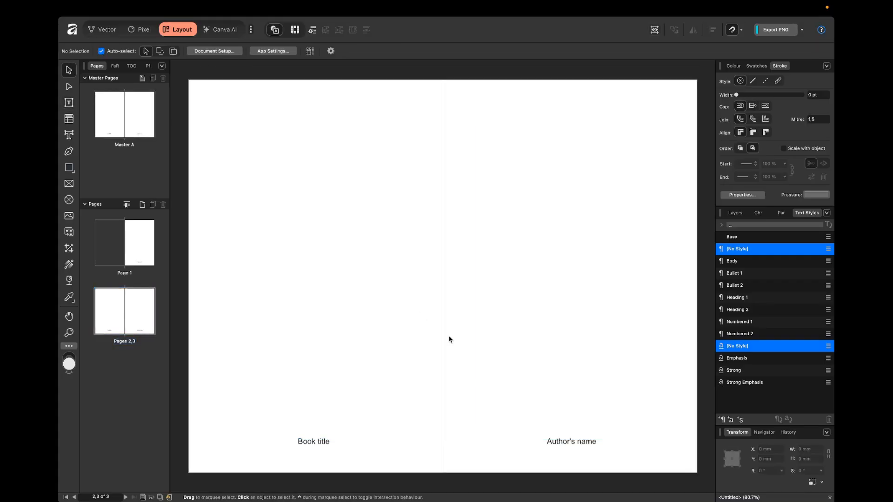
# Add a second facing-page master named "Master B" with the same page size and margins.
pyautogui.scroll(-3, 450, 339)
pyautogui.scroll(5, 450, 339)
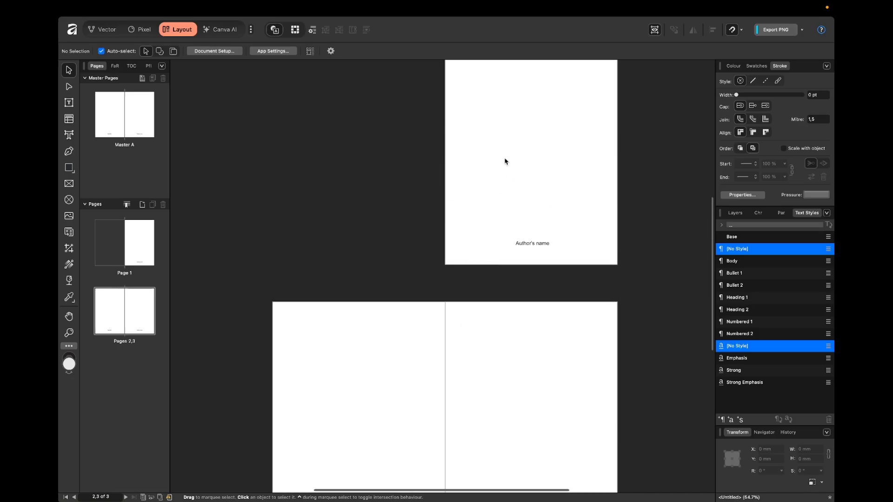
pyautogui.scroll(-7, 502, 174)
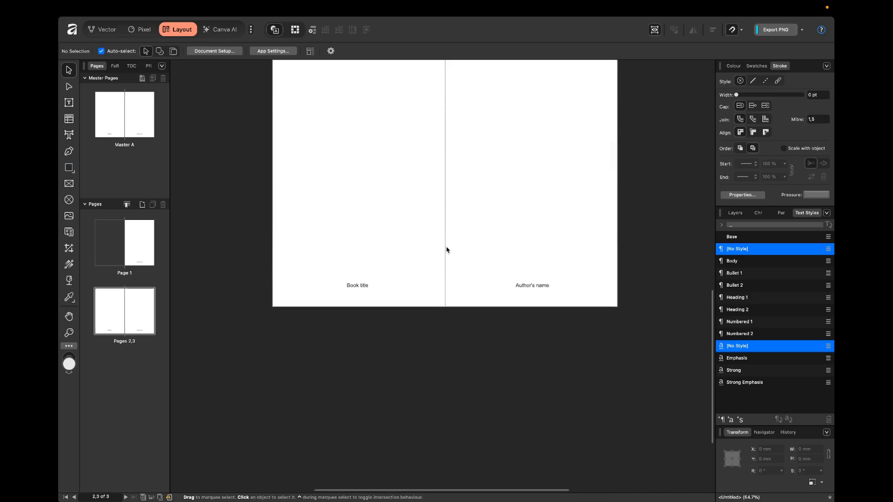
pyautogui.press('super+0')
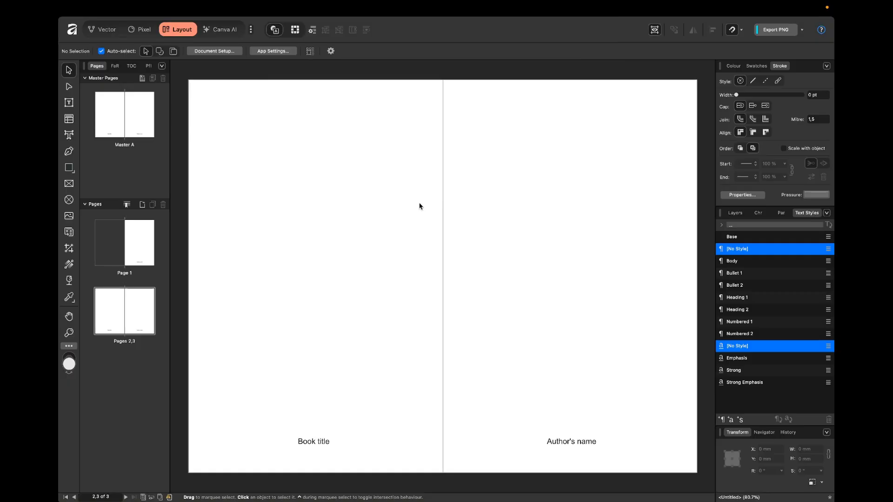
pyautogui.click(142, 79)
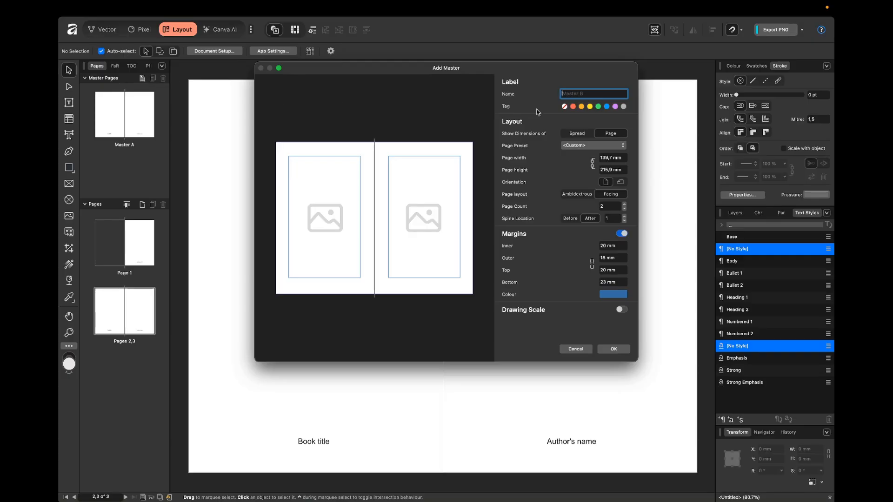
pyautogui.write('Master B')
pyautogui.click(618, 349)
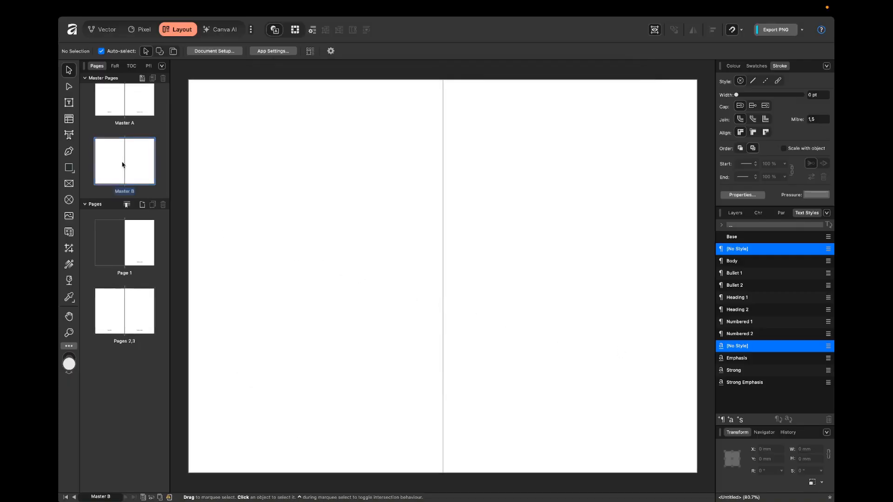
# Copy Master A's main text frames and its "Book title" and "Author's name" footers to the same positions on Master B.
pyautogui.click(120, 101)
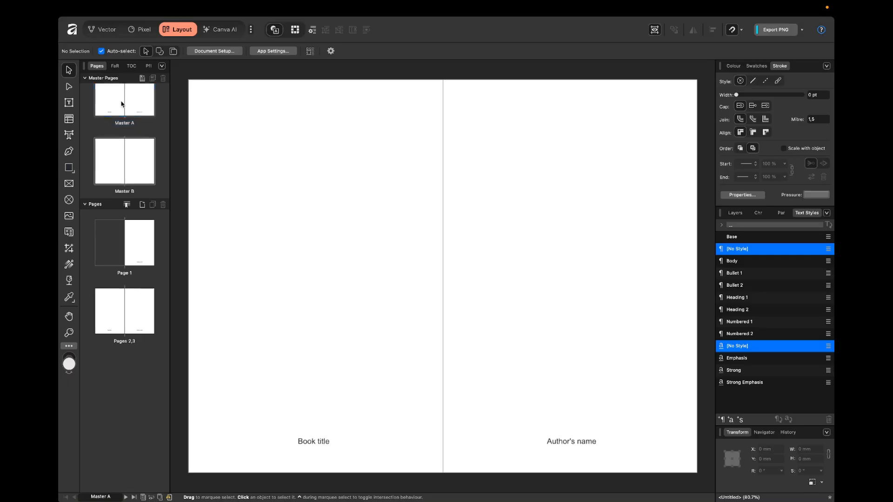
pyautogui.click(333, 450)
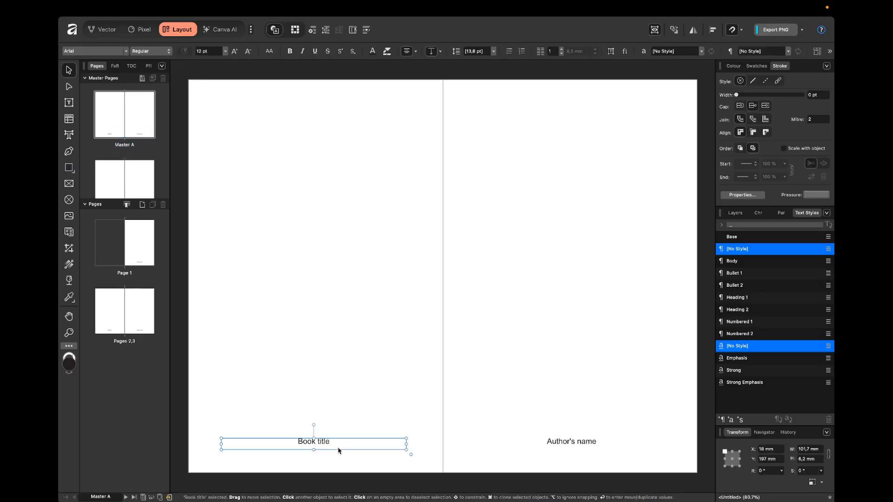
pyautogui.keyDown('shift'); pyautogui.click(552, 451); pyautogui.keyUp('shift')
pyautogui.press('Delete')
pyautogui.hotkey('ctrl', 'z')
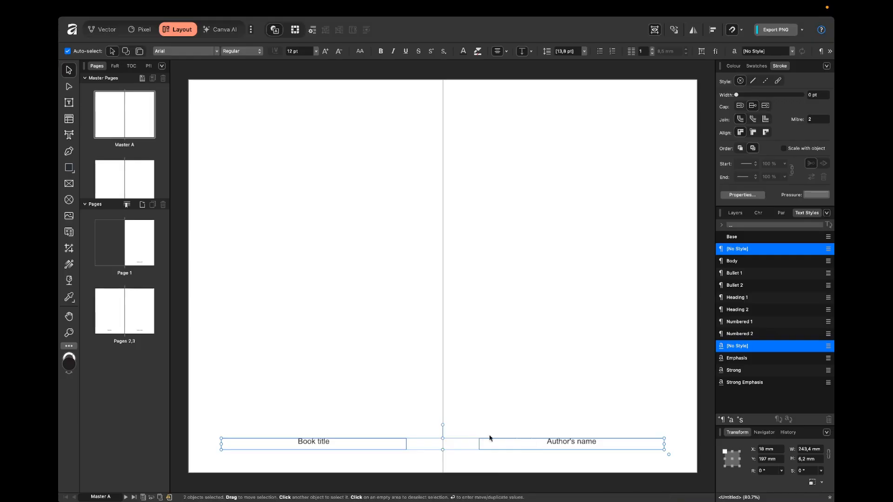
pyautogui.click(111, 164)
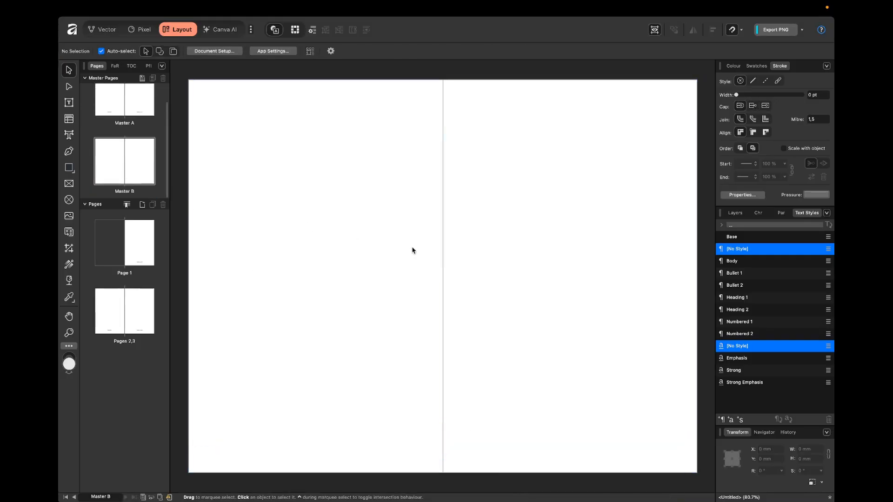
pyautogui.hotkey('ctrl', 'v')
pyautogui.click(442, 321)
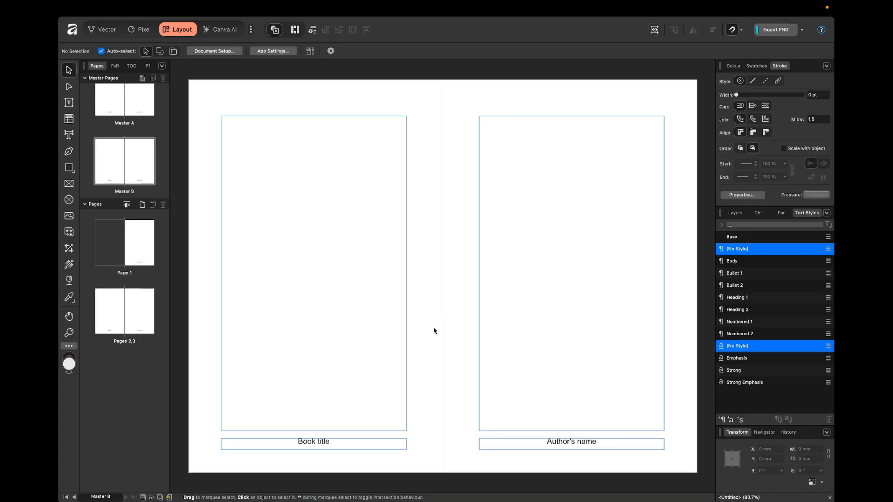
# On Master B, move the "Book title" and "Author's name" frames together above the main text frames, at about Y 9.9 mm.
pyautogui.click(331, 444)
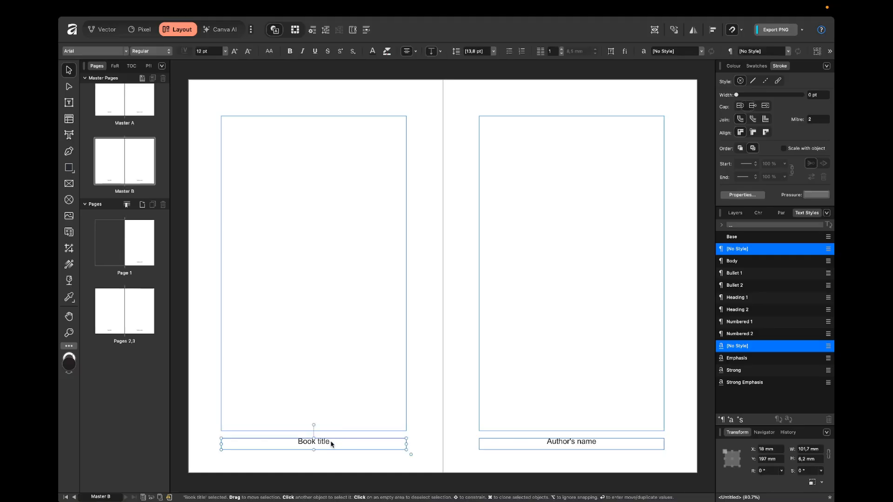
pyautogui.keyDown('shift'); pyautogui.click(581, 443); pyautogui.keyUp('shift')
pyautogui.moveTo(504, 444); pyautogui.dragTo(511, 103)
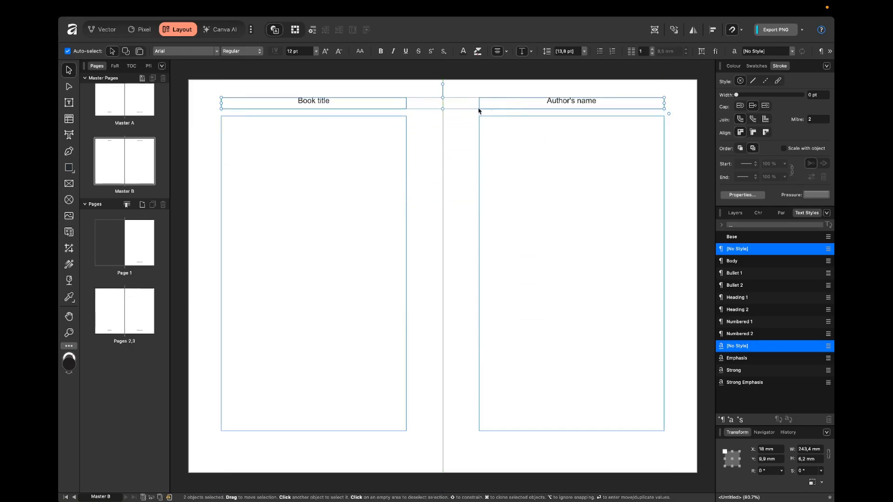
pyautogui.click(451, 242)
# Apply Master B to the spread of pages 2 and 3 and compare its headers with page 1.
pyautogui.doubleClick(131, 294)
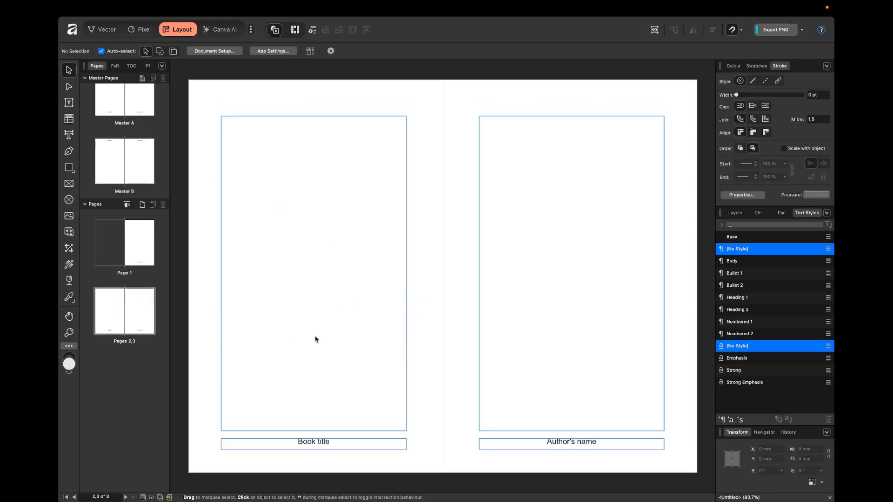
pyautogui.scroll(-2, 315, 339)
pyautogui.scroll(5, 447, 313)
pyautogui.scroll(-5, 447, 313)
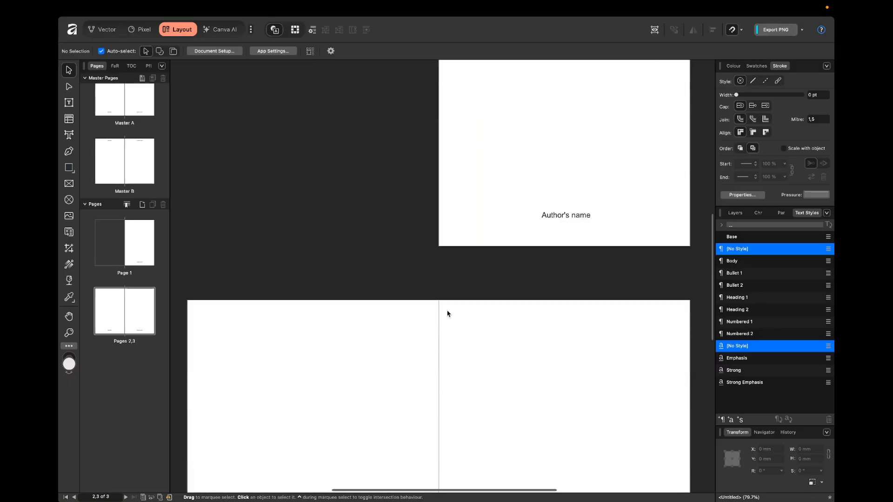
pyautogui.scroll(-2, 447, 313)
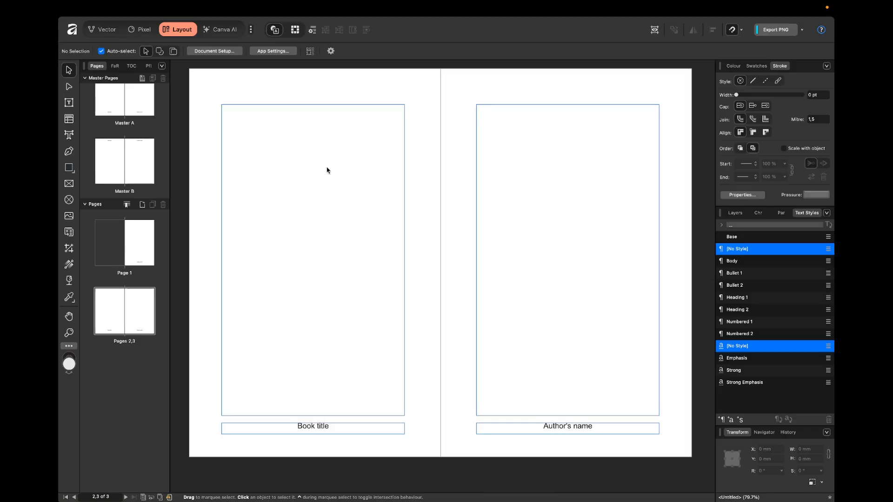
pyautogui.moveTo(125, 170); pyautogui.dragTo(448, 220)
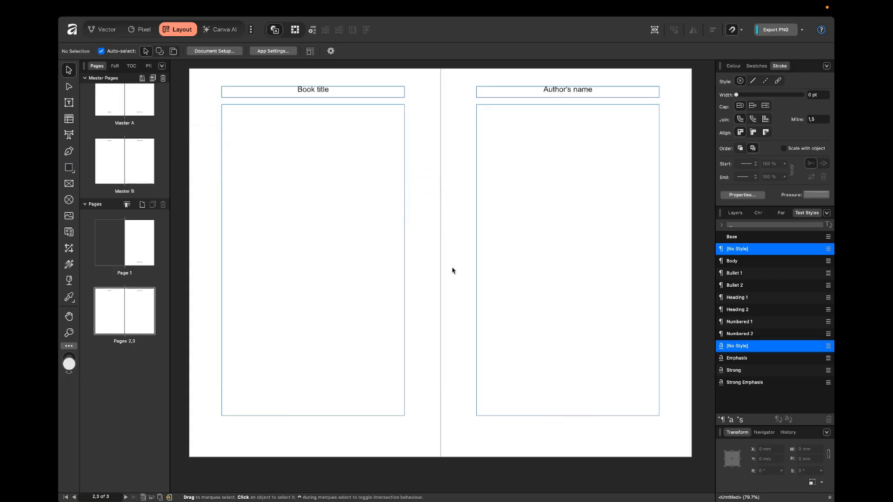
pyautogui.scroll(-2, 453, 269)
pyautogui.scroll(8, 449, 210)
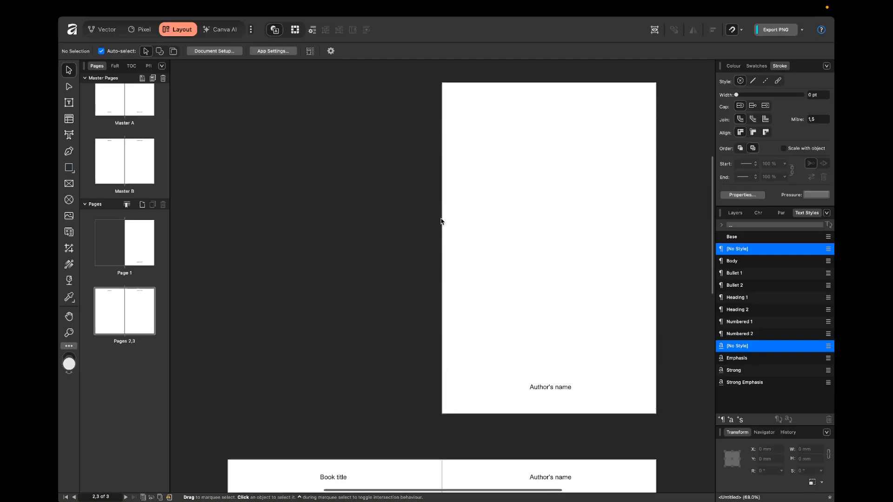
pyautogui.scroll(-2, 444, 383)
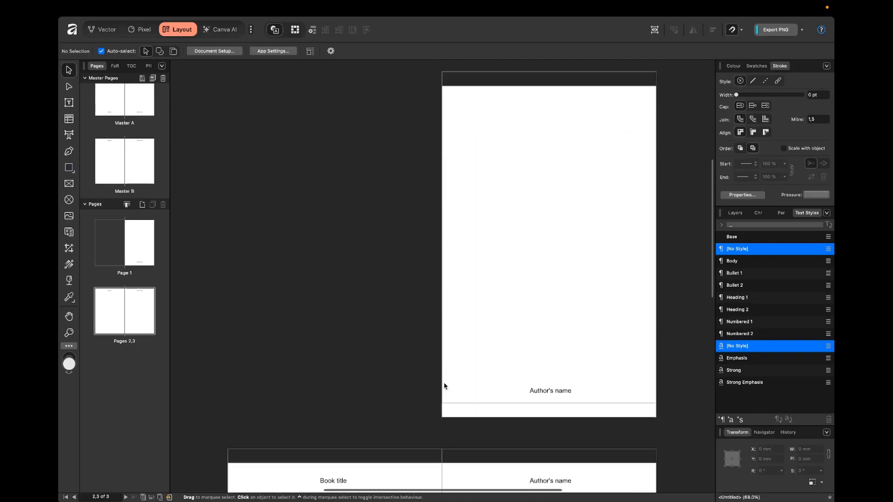
pyautogui.scroll(-5, 444, 383)
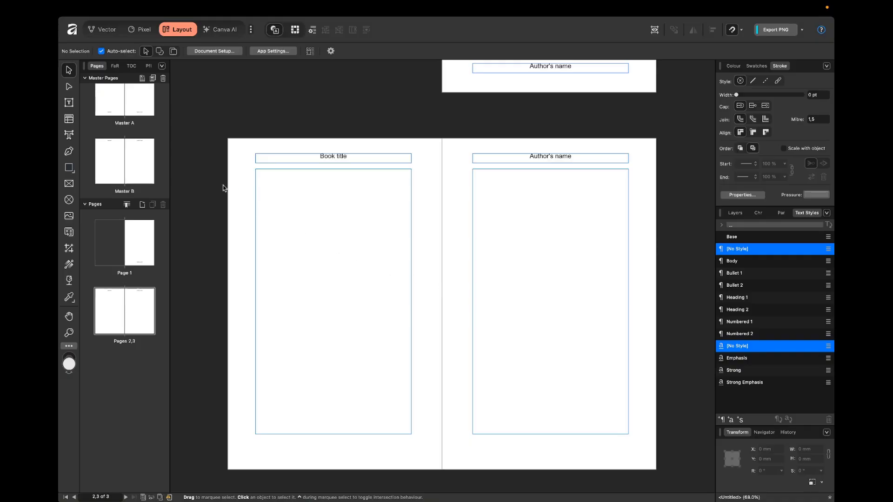
# Delete Master B from the document and apply Master A to pages 2 and 3 again.
pyautogui.rightClick(139, 162)
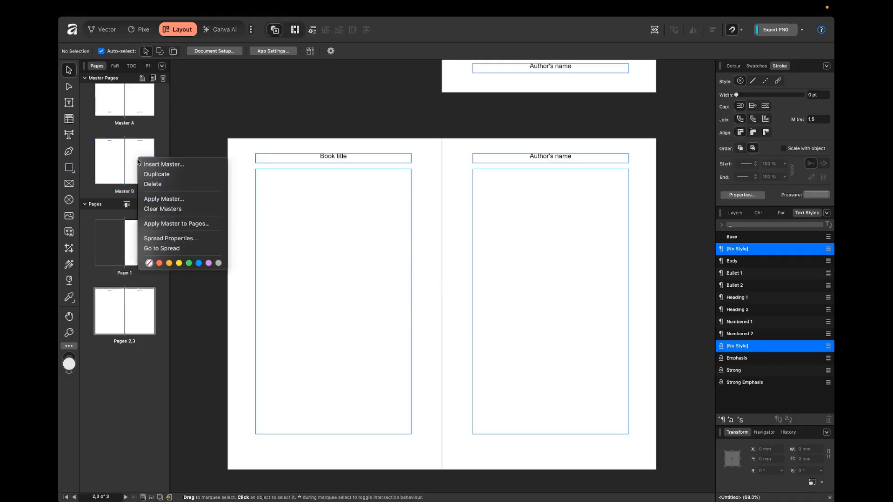
pyautogui.click(154, 184)
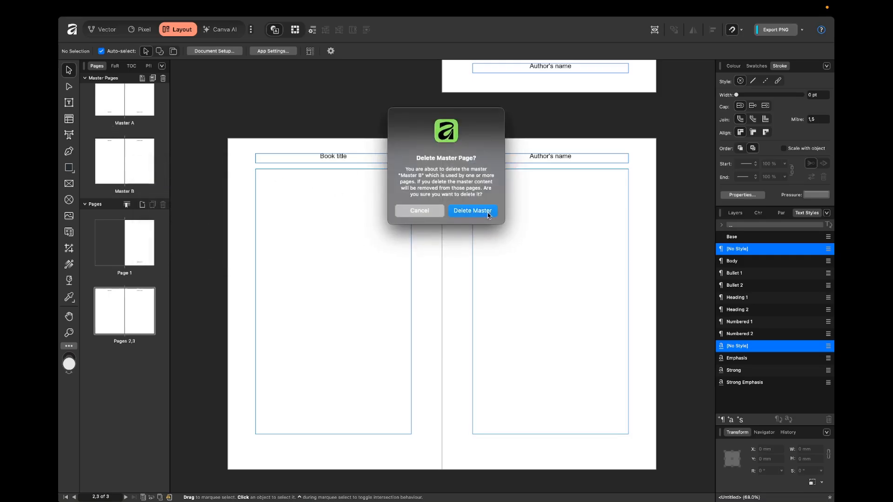
pyautogui.click(488, 213)
pyautogui.doubleClick(141, 303)
pyautogui.moveTo(127, 104); pyautogui.dragTo(342, 229)
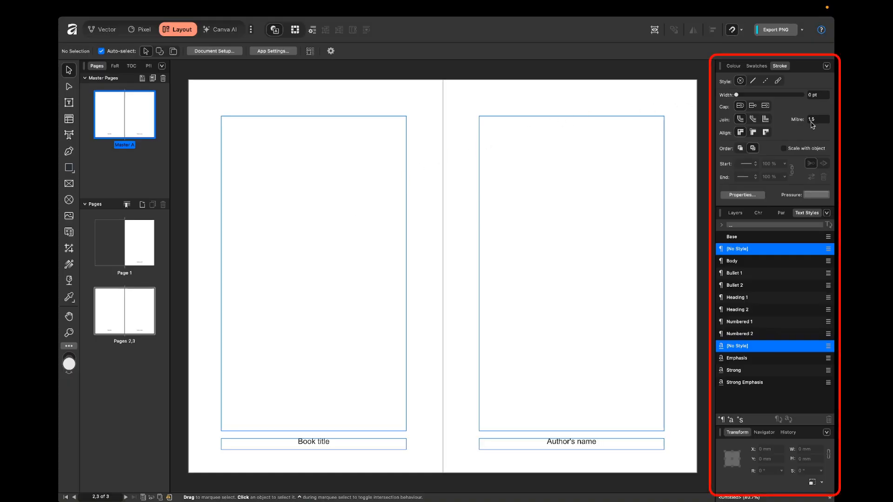
# Show the layers of Master A and select each in turn to see which frame on the spread it represents.
pyautogui.click(743, 215)
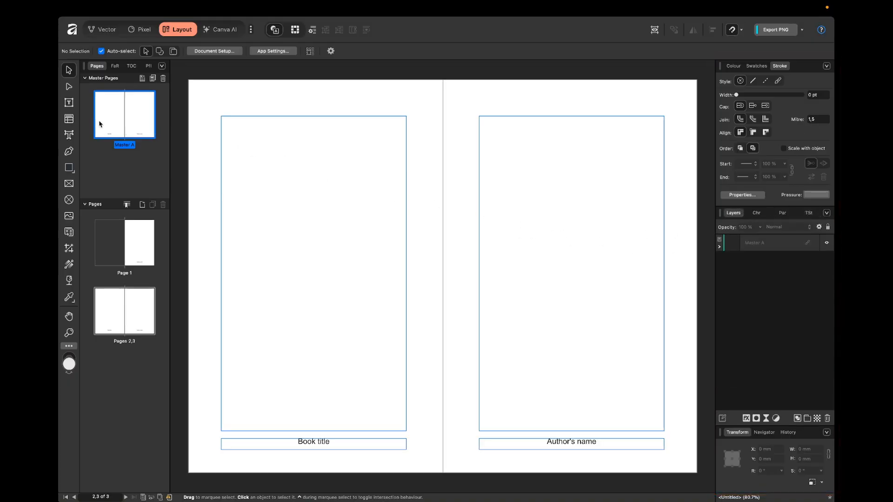
pyautogui.doubleClick(129, 117)
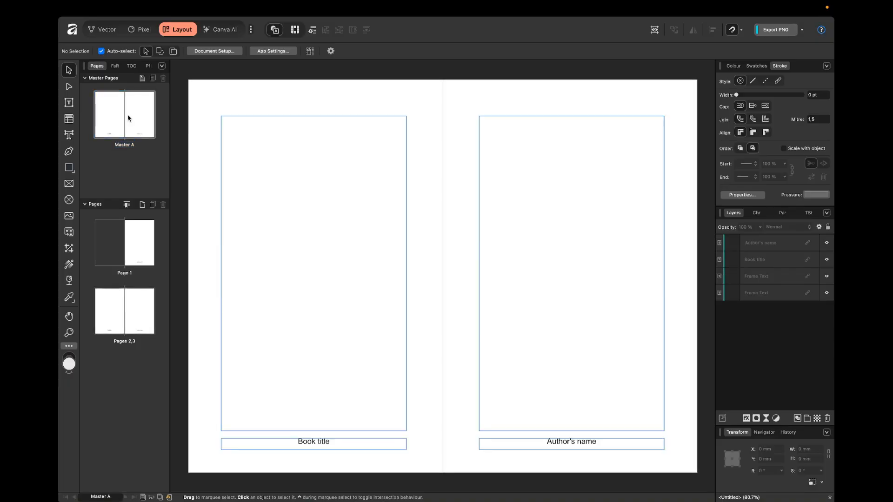
pyautogui.click(771, 246)
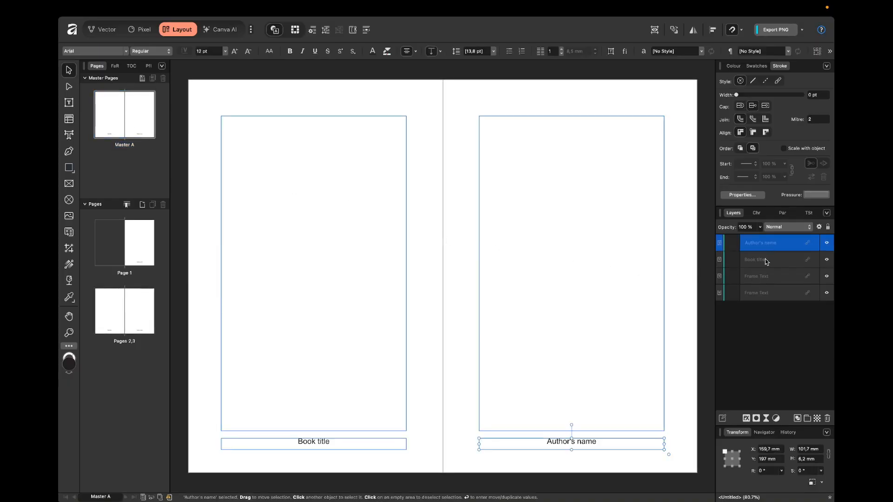
pyautogui.click(766, 259)
pyautogui.click(765, 277)
pyautogui.click(765, 296)
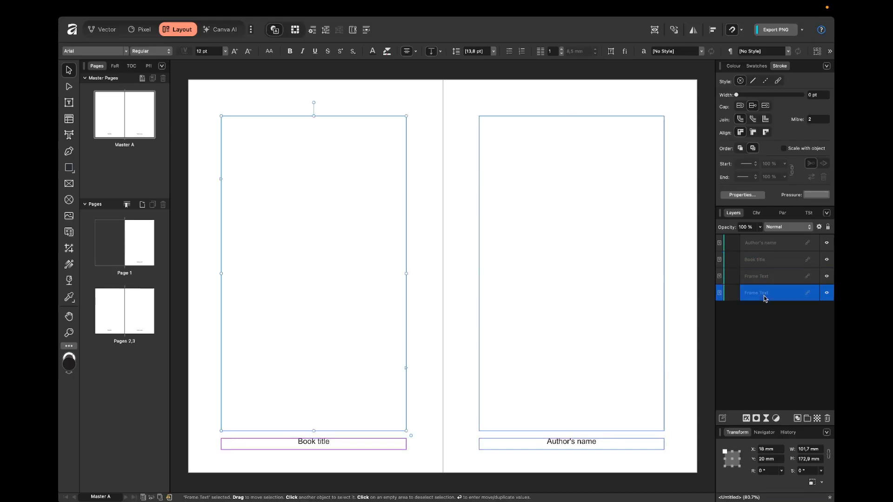
pyautogui.click(771, 246)
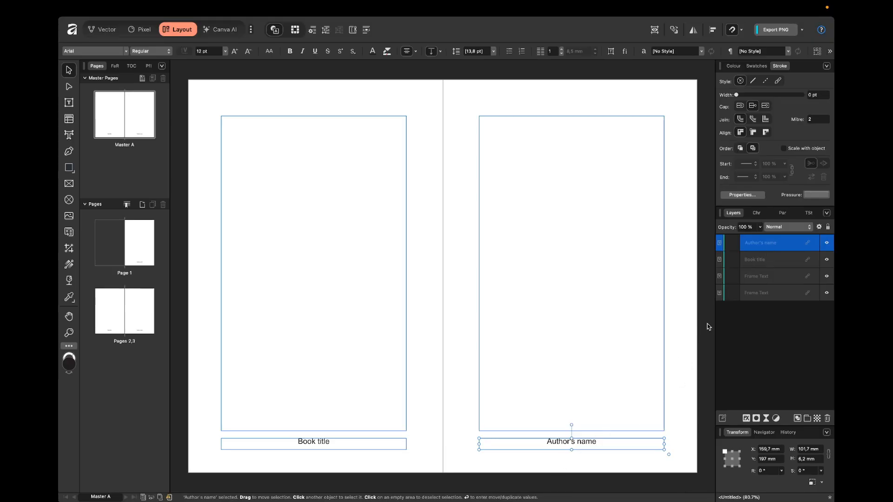
pyautogui.click(762, 260)
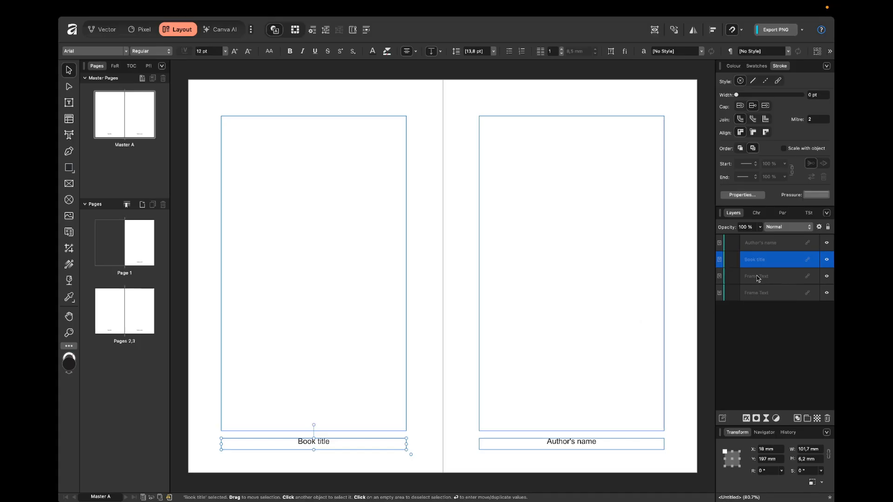
pyautogui.click(758, 279)
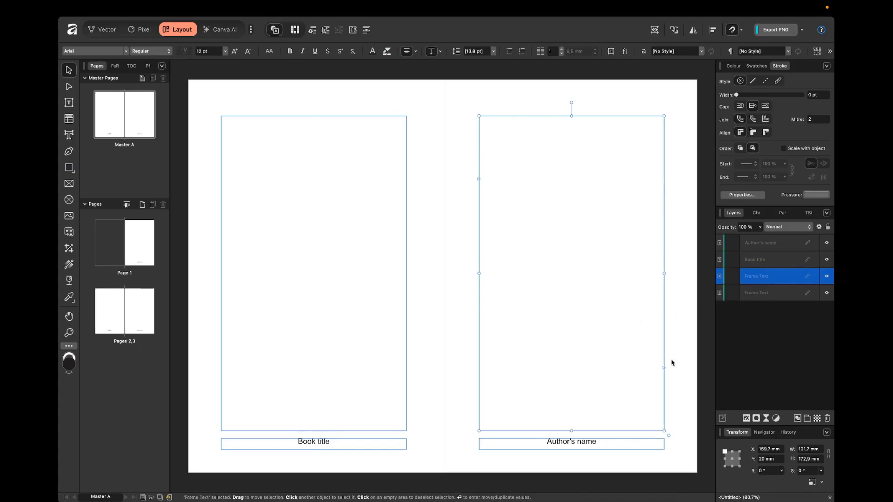
pyautogui.click(765, 293)
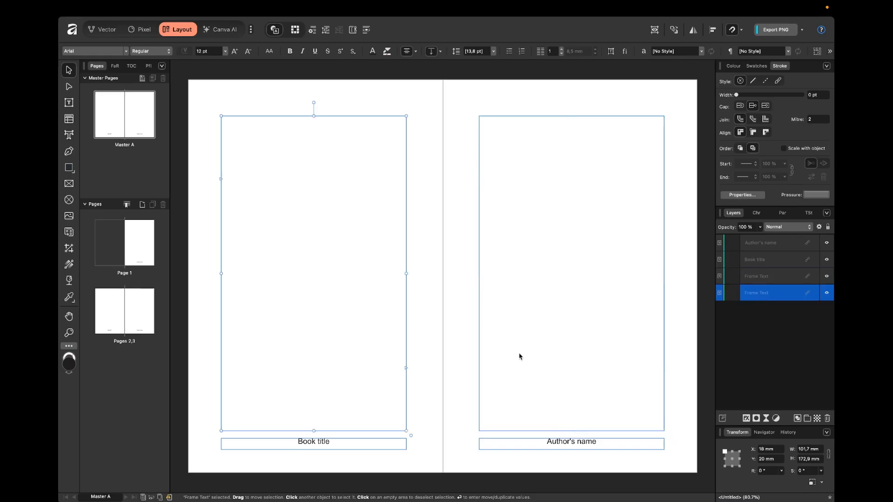
# Return to the spread of pages 2 and 3 and look through the Character formatting options.
pyautogui.doubleClick(144, 256)
pyautogui.doubleClick(124, 309)
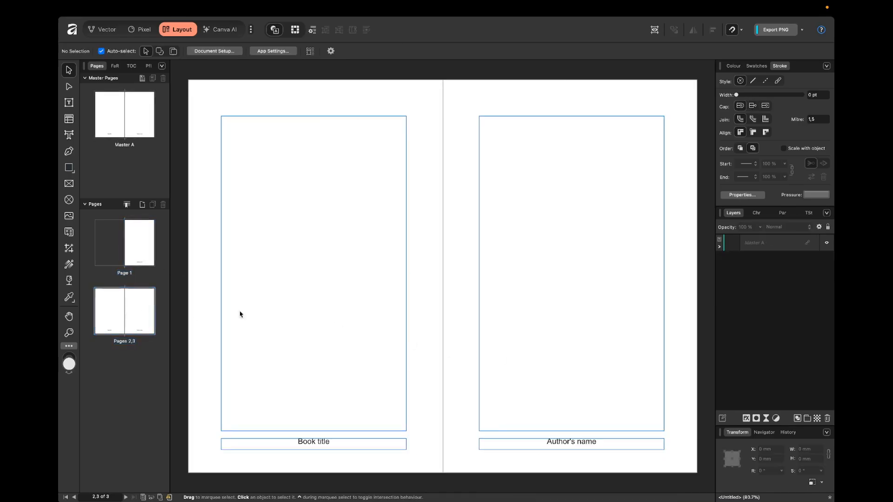
pyautogui.click(760, 214)
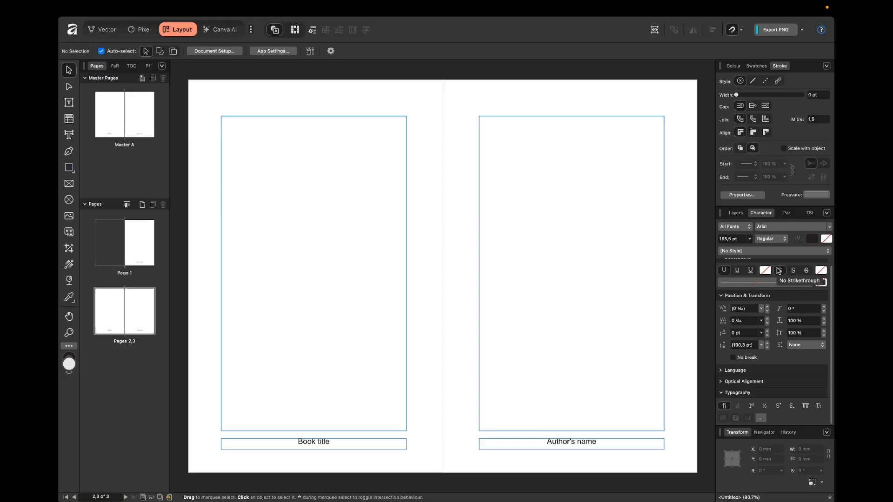
pyautogui.scroll(2, 791, 350)
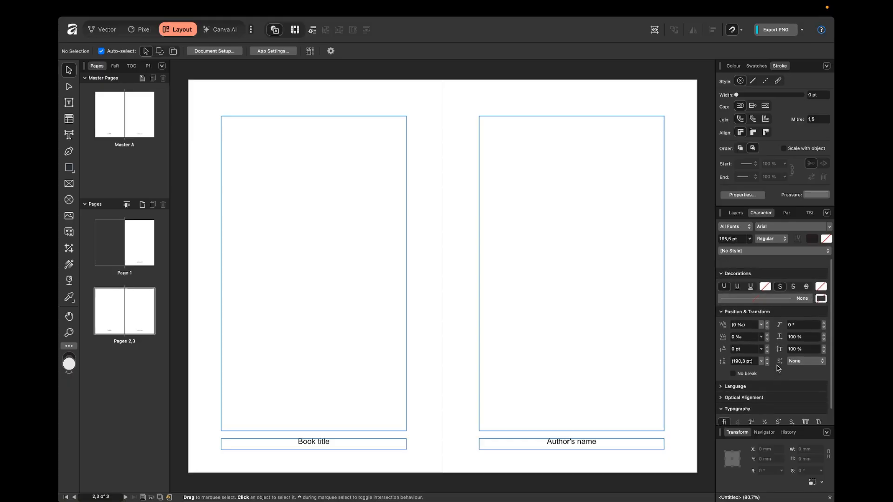
# Change the font of the "Book title" footer text on the spread of pages 2 and 3 to Crimson Pro.
pyautogui.click(366, 448)
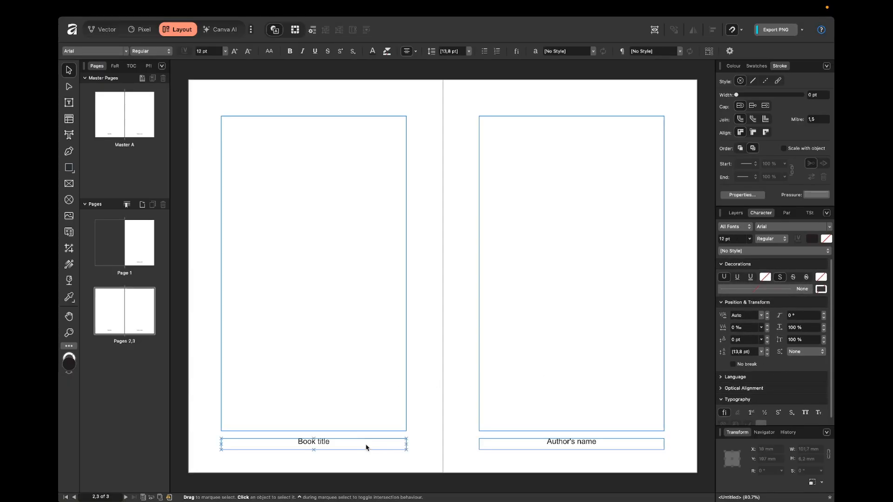
pyautogui.doubleClick(366, 446)
pyautogui.moveTo(344, 443); pyautogui.dragTo(279, 436)
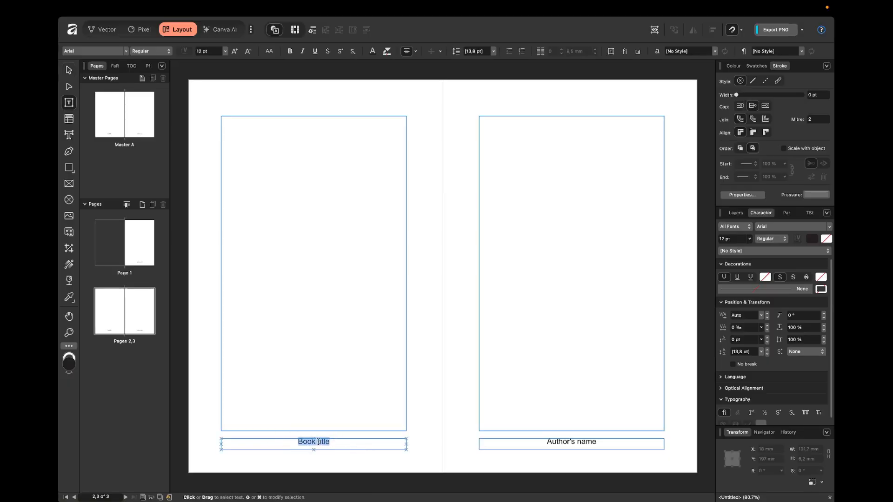
pyautogui.click(777, 227)
pyautogui.write('cris')
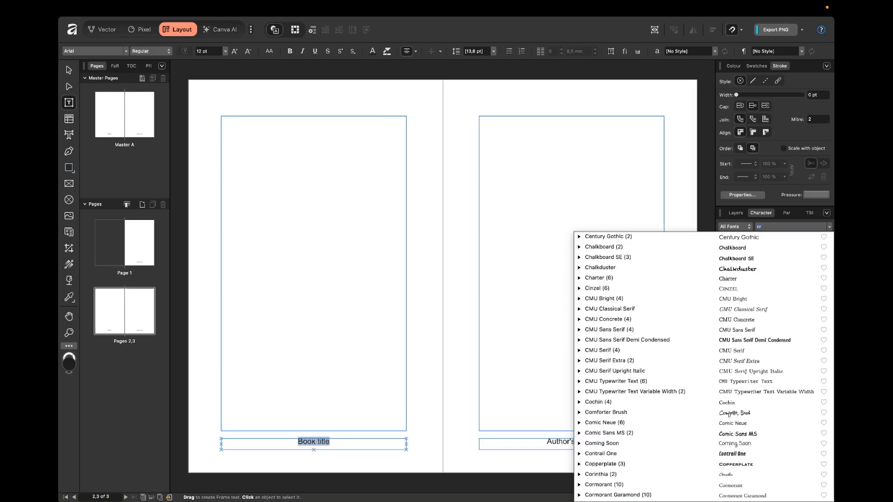
pyautogui.press('BackSpace')
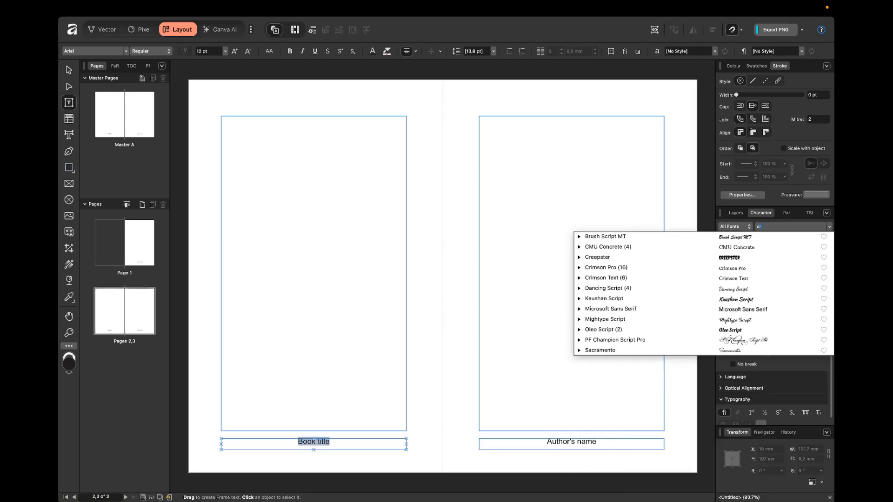
pyautogui.write('ims')
pyautogui.press('Return')
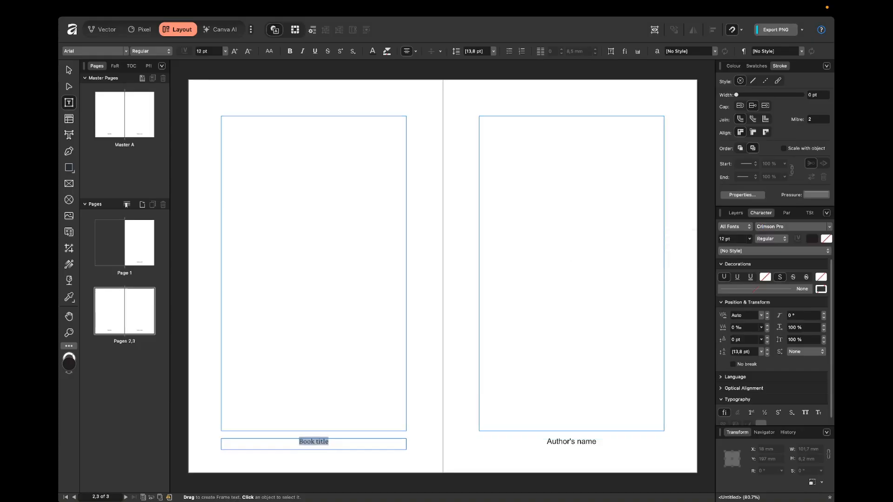
pyautogui.press('Escape')
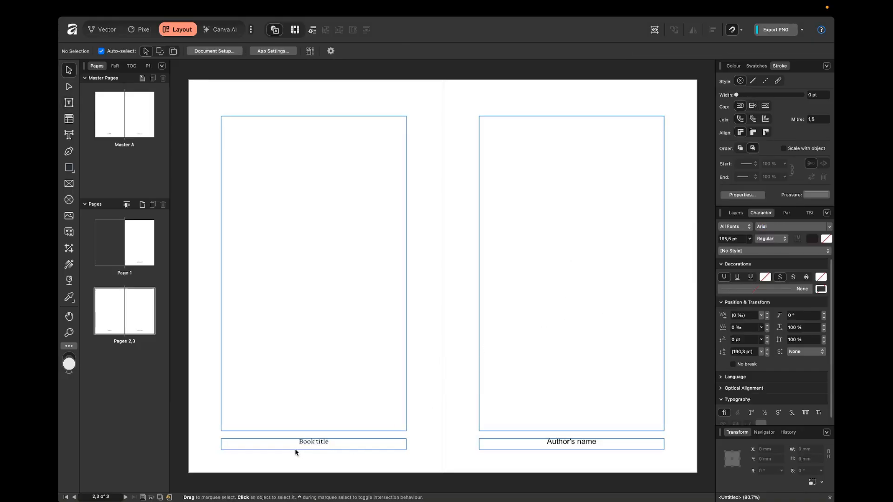
# Make the "Book title" footer text bold and show the whole spread again.
pyautogui.scroll(5, 298, 452)
pyautogui.tripleClick(372, 434)
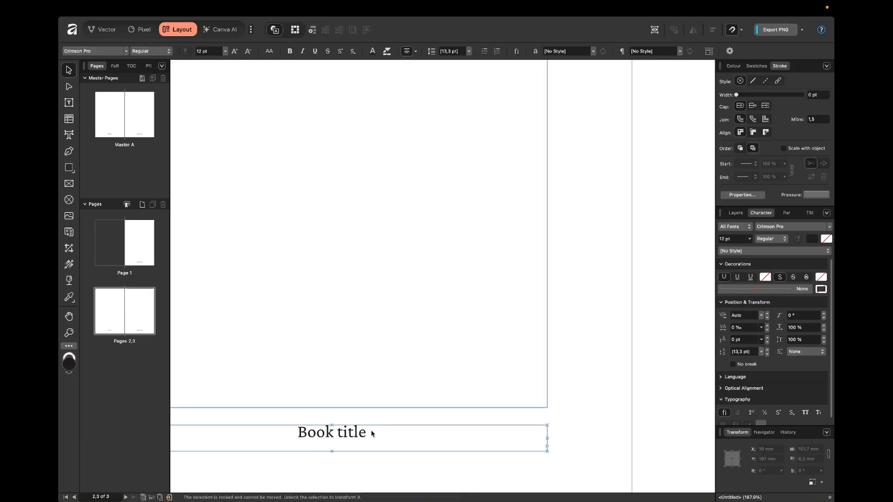
pyautogui.click(772, 238)
pyautogui.click(771, 294)
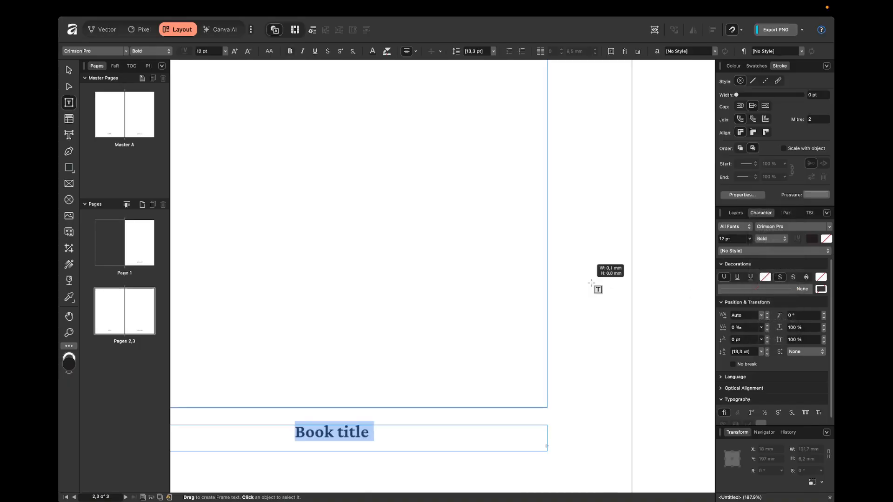
pyautogui.press('Escape')
pyautogui.write('v')
pyautogui.click(613, 269)
pyautogui.press('v')
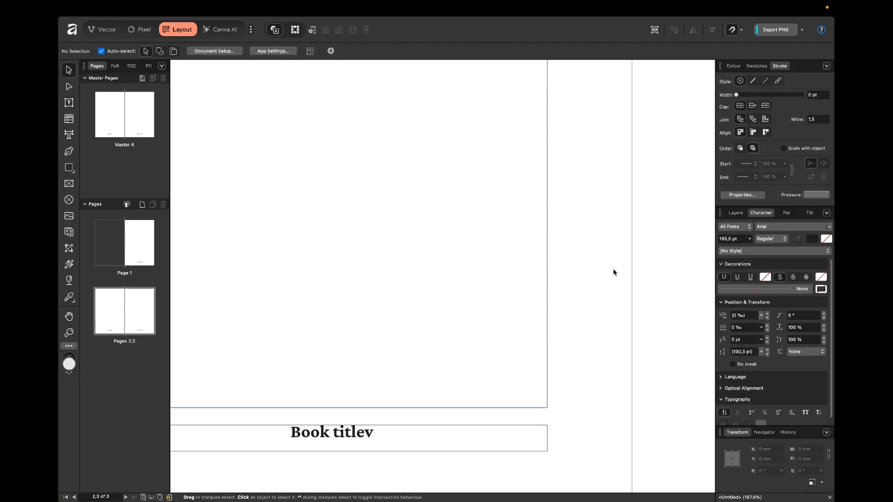
pyautogui.press('super+0')
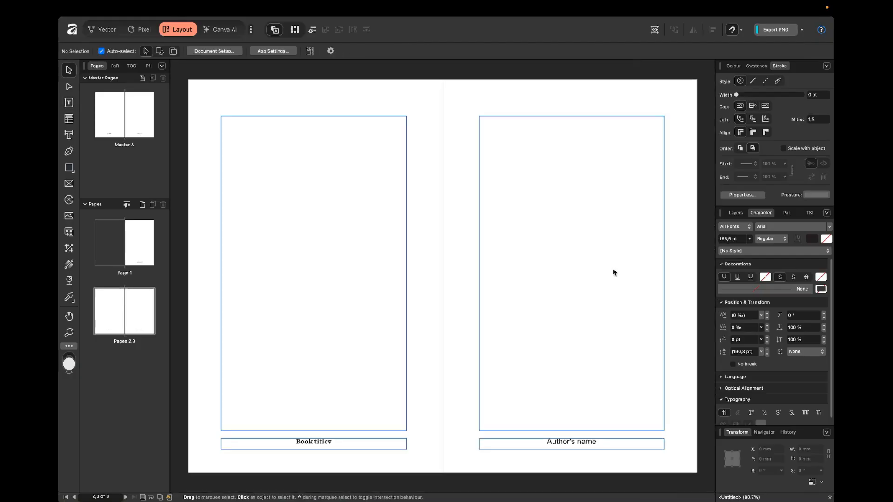
# Remove the stray "v" from the end of the "Book title" footer text and deselect it.
pyautogui.doubleClick(364, 442)
pyautogui.press('BackSpace')
pyautogui.press('Escape')
pyautogui.press('Escape')
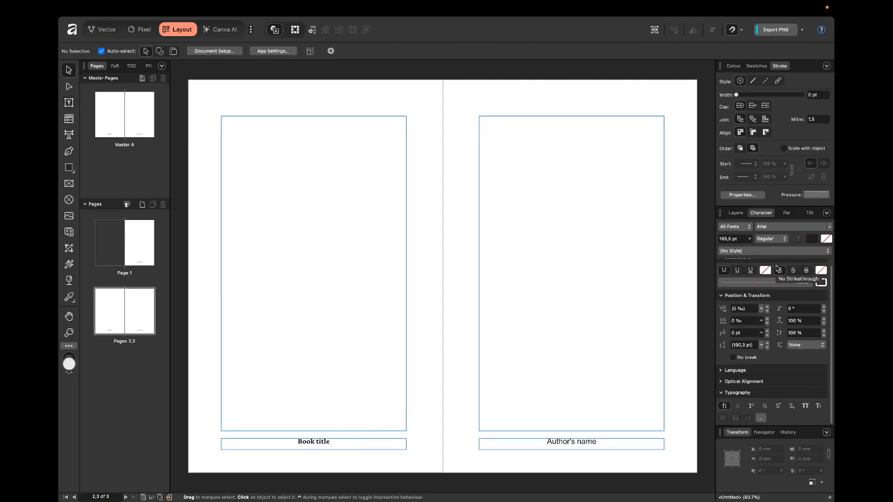
# Look through the Paragraph formatting options, covering spacing, justification, flow, bullets and numbering, and hyphenation.
pyautogui.click(784, 214)
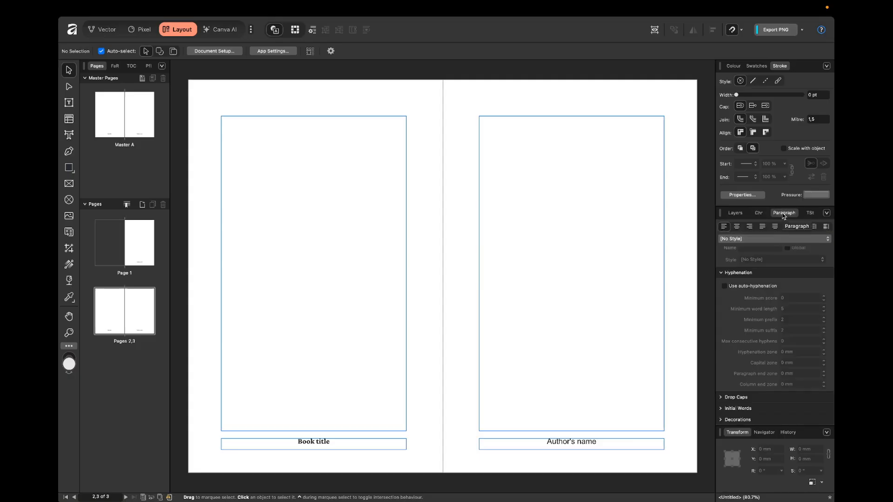
pyautogui.scroll(-3, 813, 300)
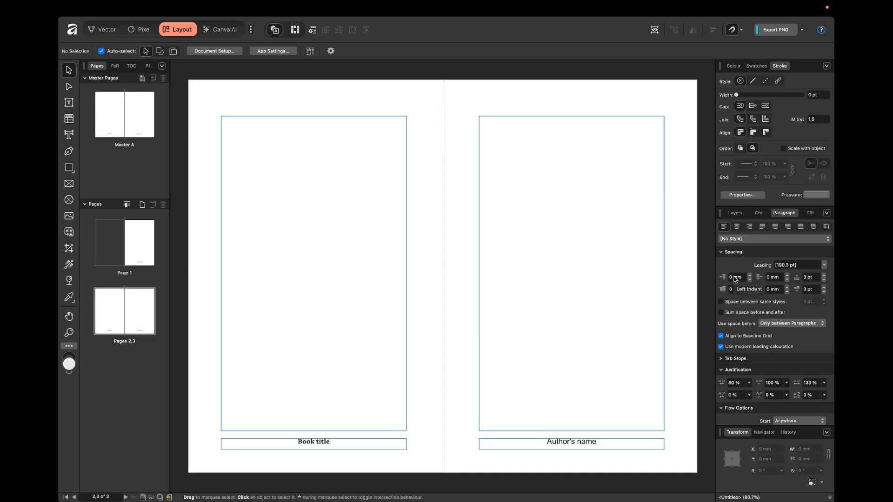
pyautogui.scroll(-4, 777, 318)
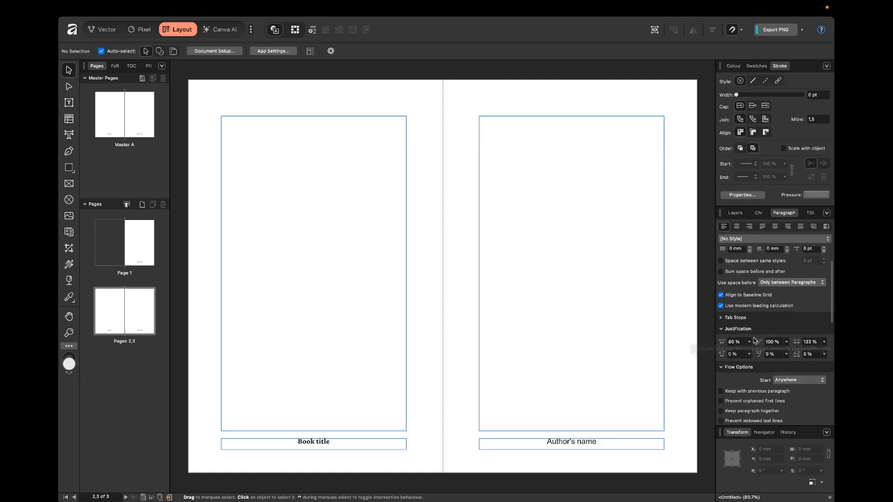
pyautogui.scroll(-5, 756, 332)
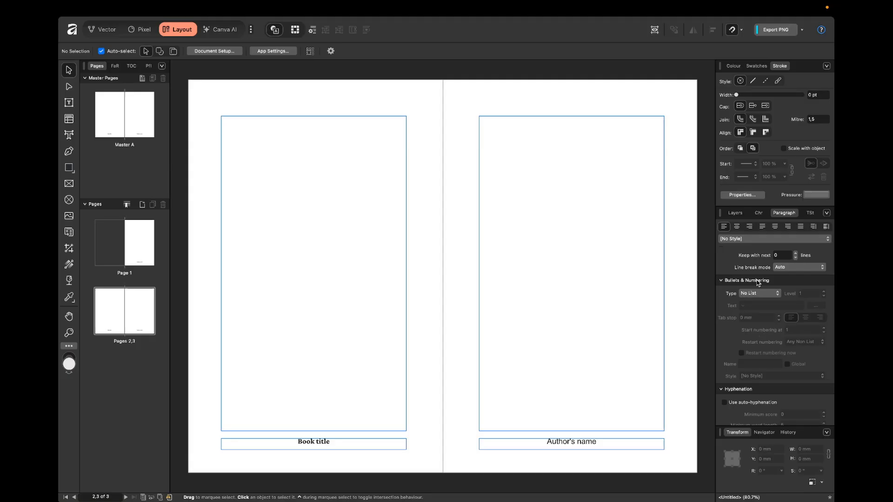
pyautogui.scroll(-5, 772, 314)
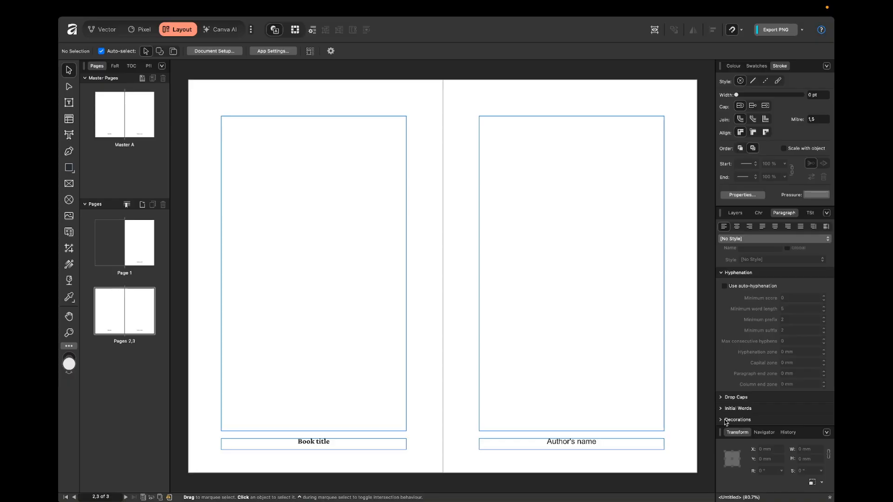
# View the available Text Styles, the Find and Replace options and the Preflight check results.
pyautogui.click(811, 213)
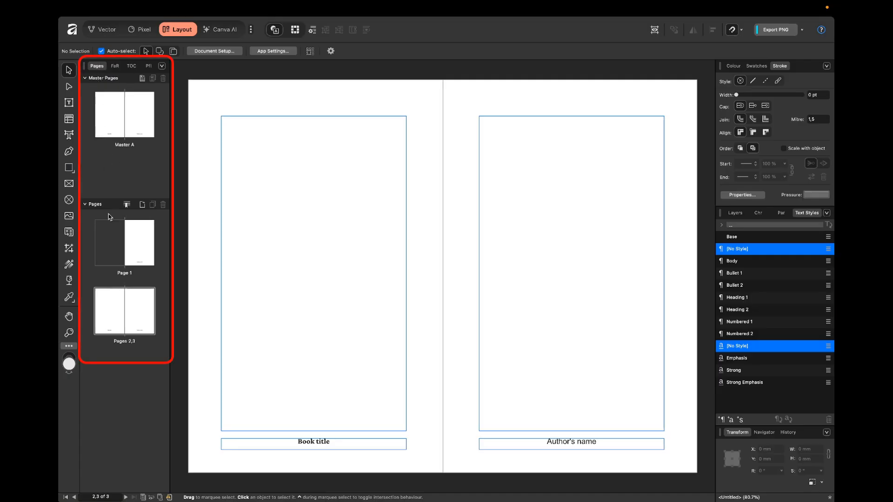
pyautogui.click(115, 67)
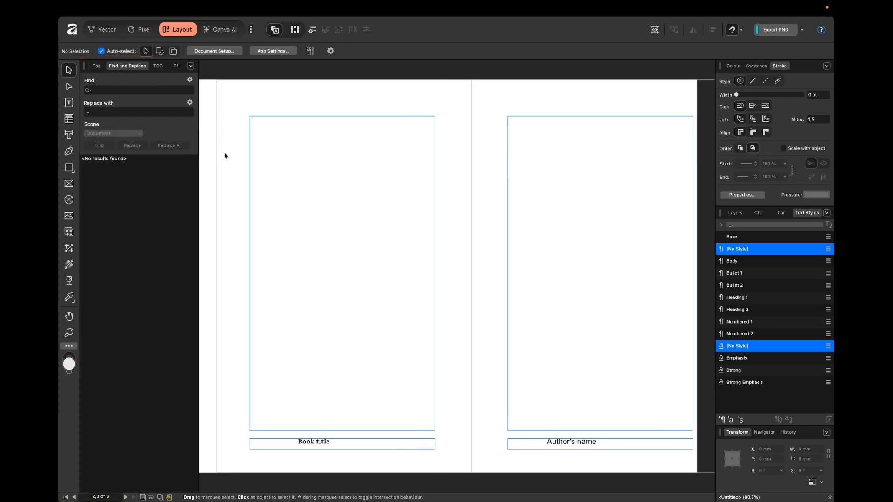
pyautogui.click(176, 66)
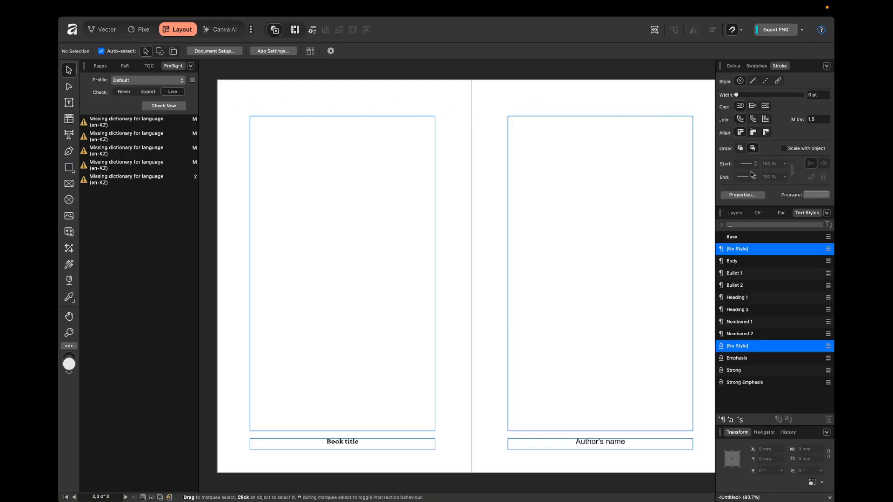
# Look through the text and general panels that can be shown or hidden in the workspace.
pyautogui.moveTo(263, 2)
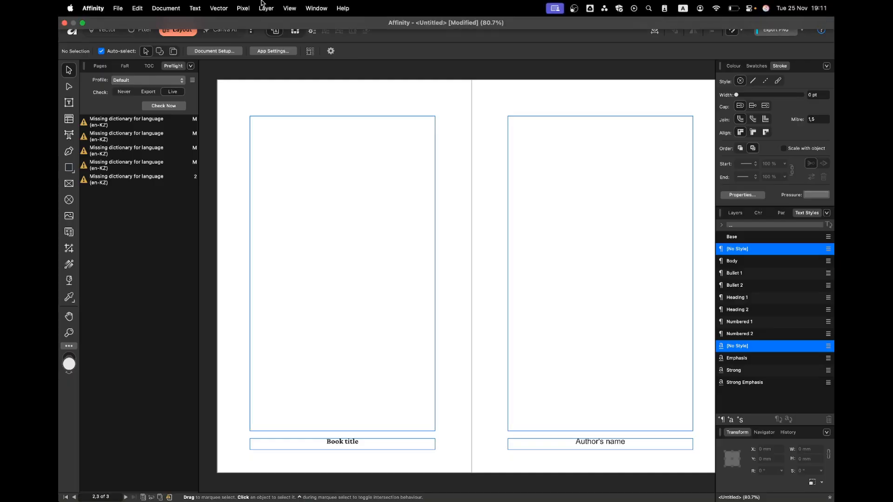
pyautogui.click(311, 8)
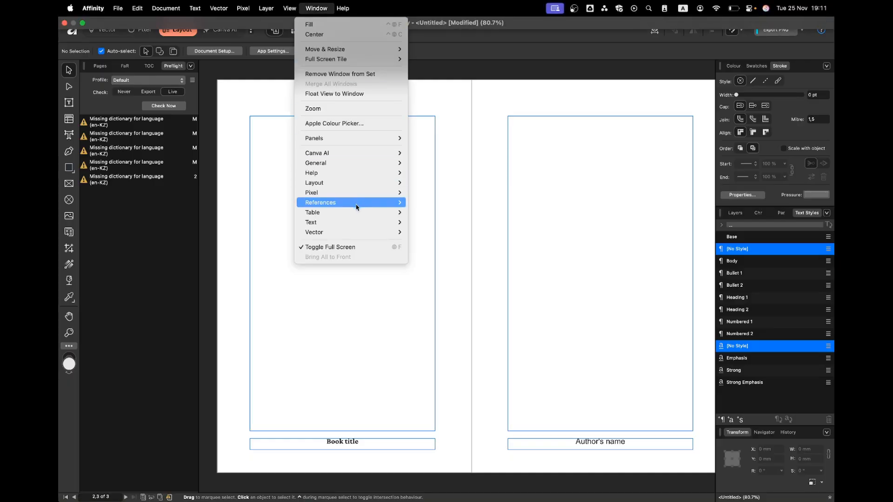
pyautogui.moveTo(350, 224)
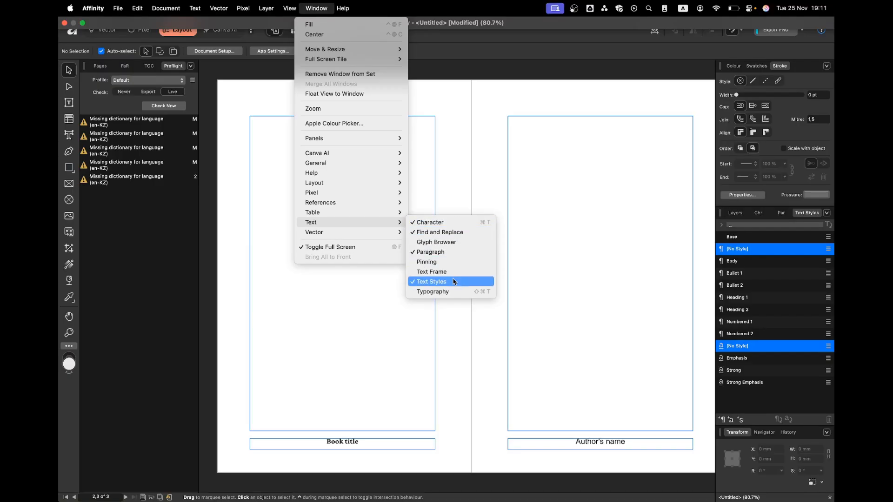
pyautogui.moveTo(346, 168)
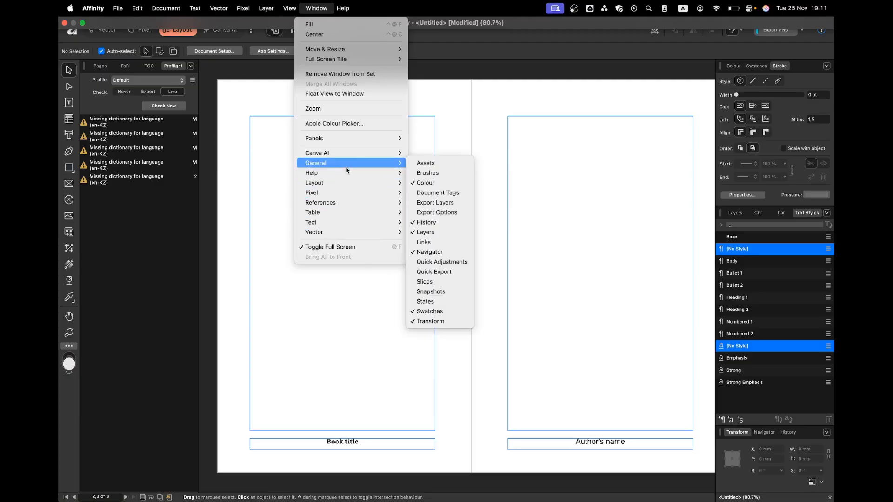
pyautogui.click(444, 124)
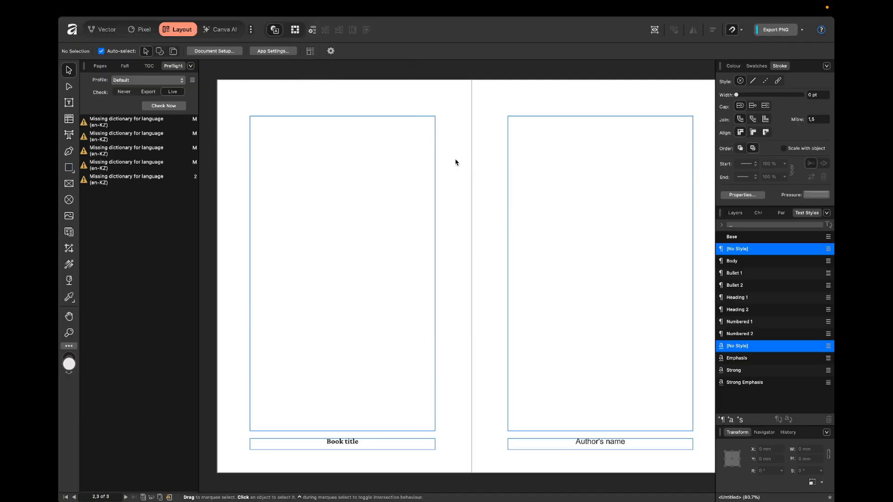